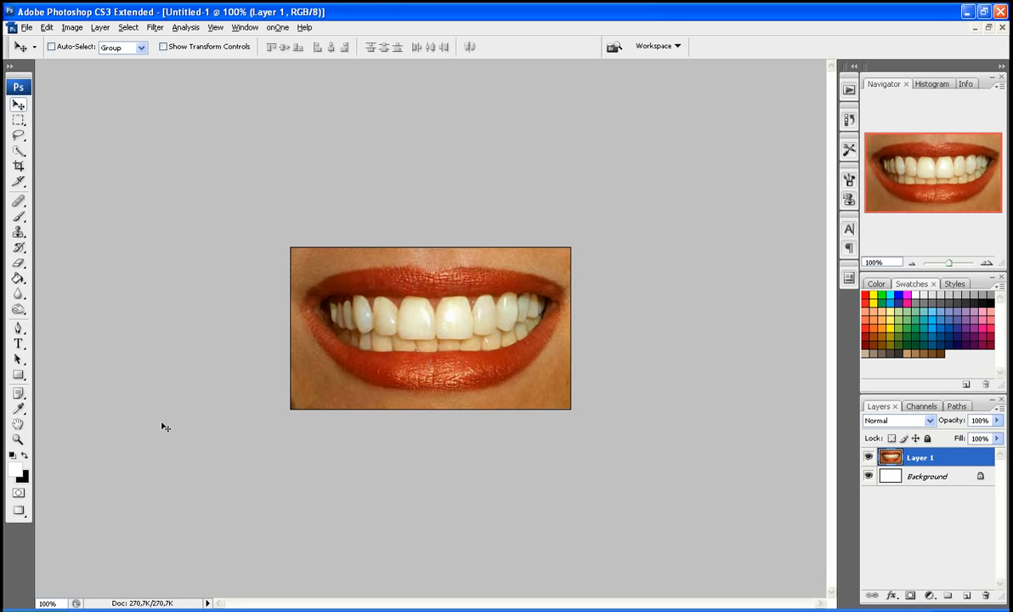
Enter Quick Mask mode on Layer 1 and set up a 10 px brush with a harder edge.
left_click(19, 494)
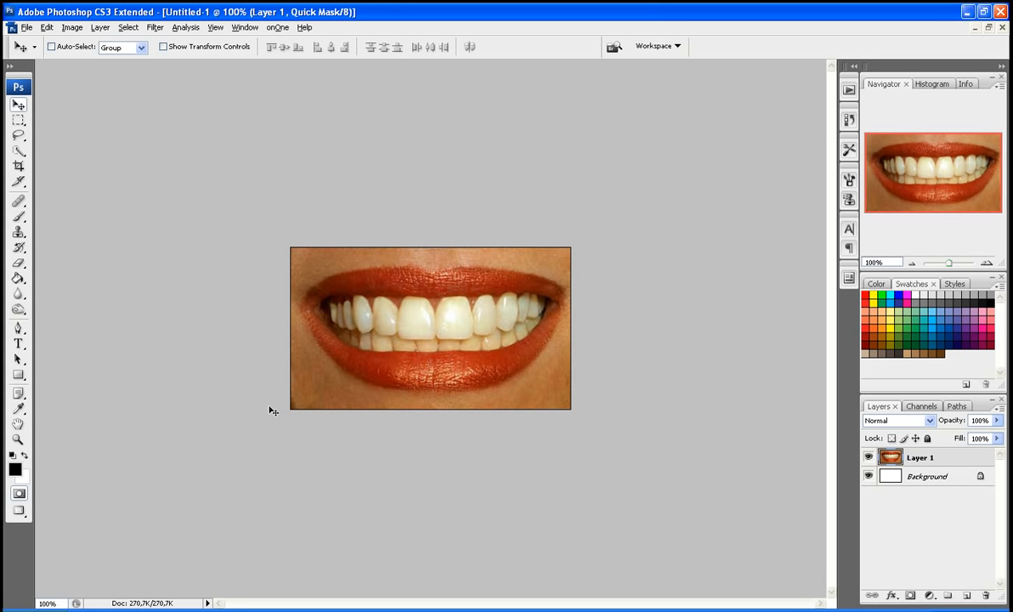
key("b")
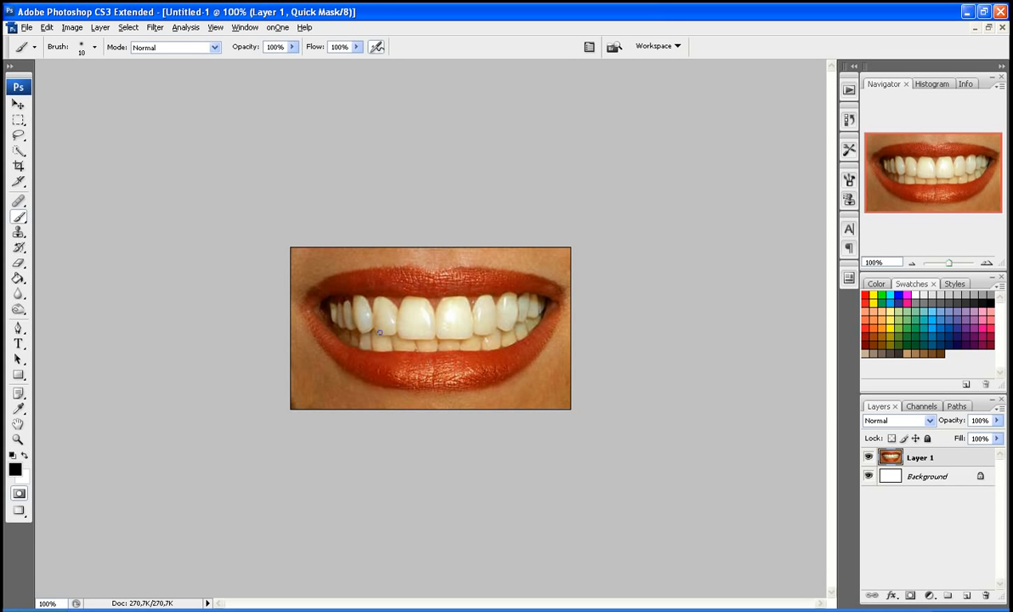
right_click(389, 314)
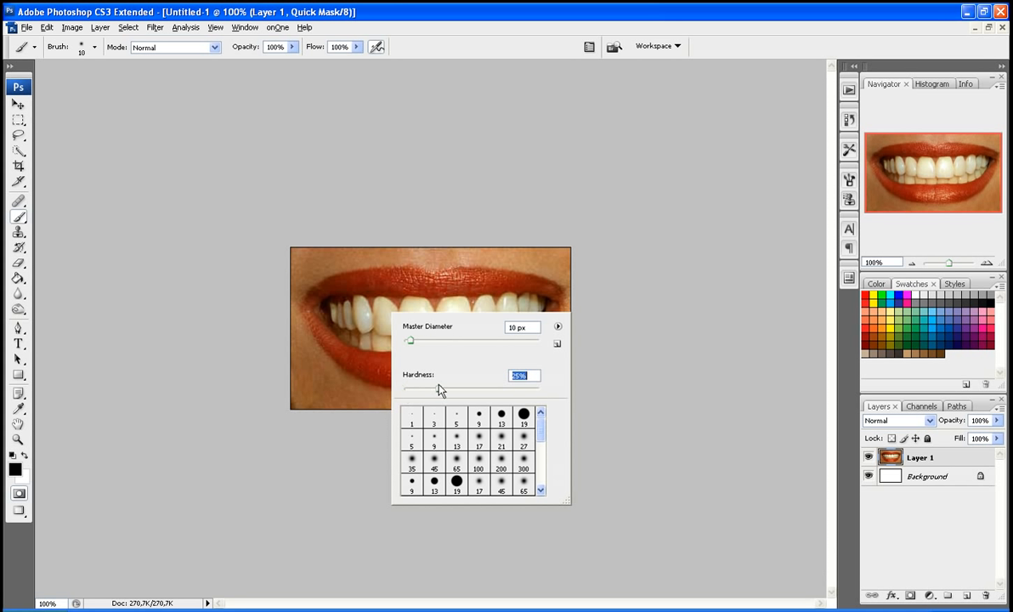
left_click_drag(440, 390, 501, 388)
key("Return")
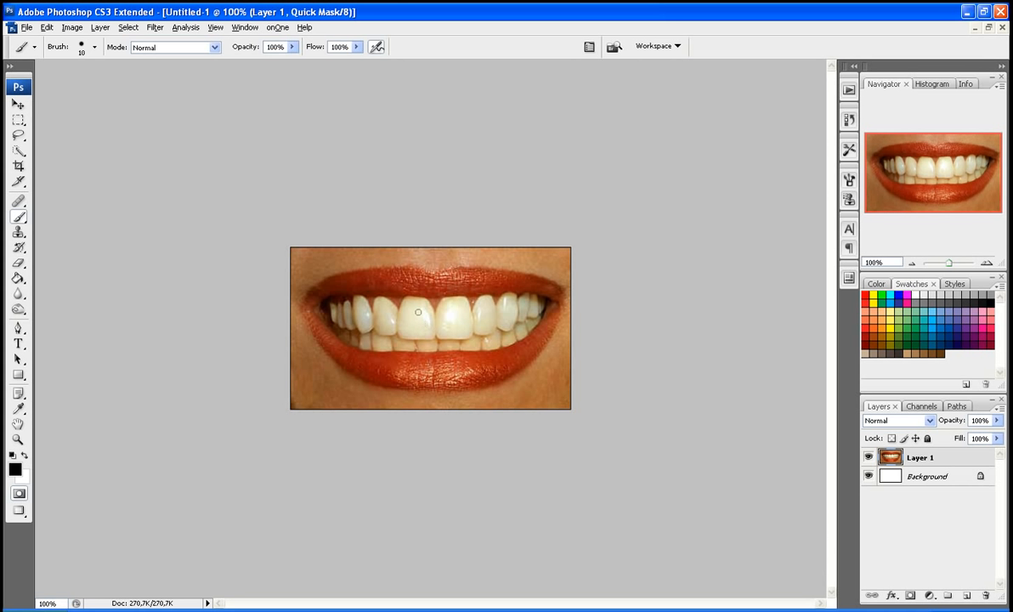
Paint the quick mask over all upper and lower teeth, reducing the brush to 6 px for the narrower edges.
key("z")
left_click_drag(285, 239, 568, 394)
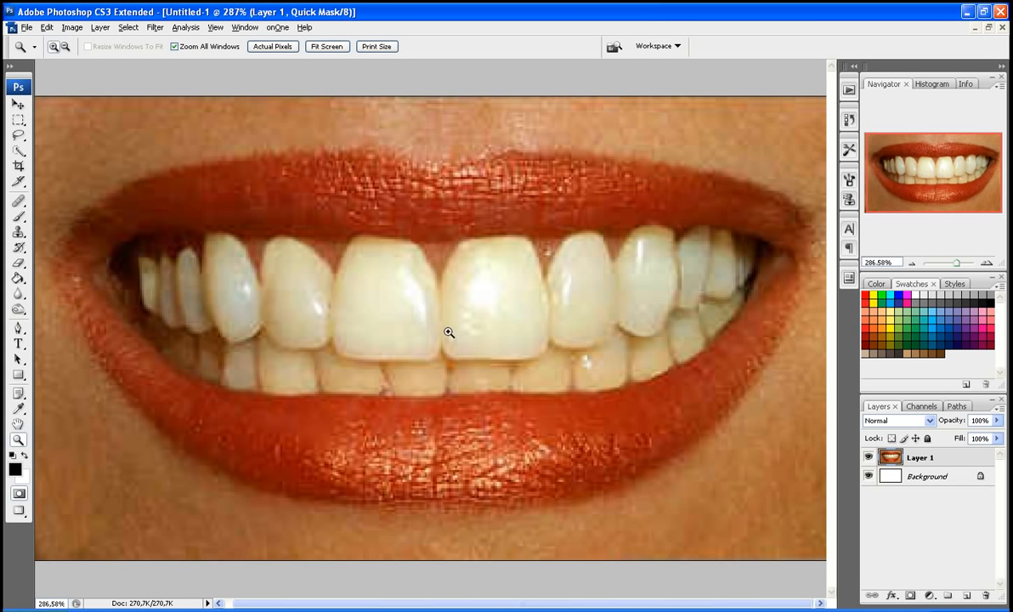
key("b")
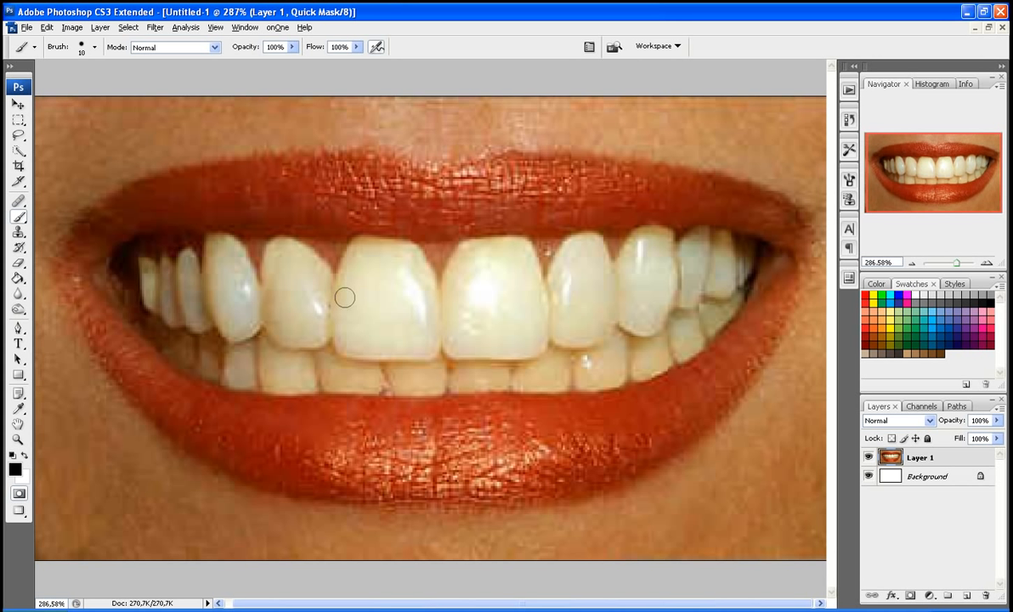
mouse_move(355, 264)
left_mouse_down()
mouse_move(344, 301)
mouse_move(359, 265)
mouse_move(355, 310)
mouse_move(341, 292)
mouse_move(360, 249)
mouse_move(411, 255)
mouse_move(440, 297)
mouse_move(465, 253)
mouse_move(529, 249)
left_mouse_up()
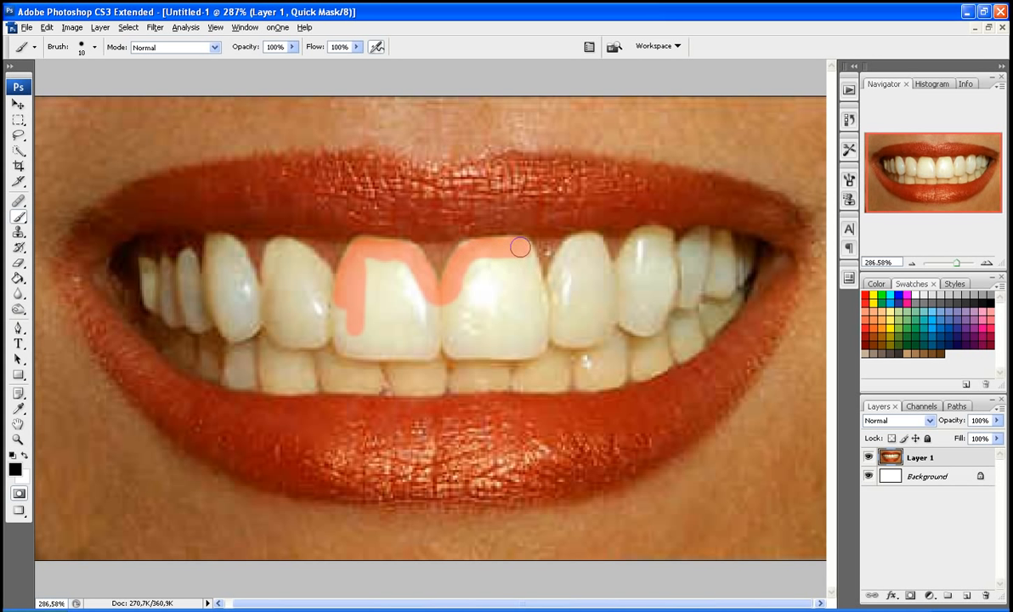
mouse_move(525, 252)
left_mouse_down()
mouse_move(547, 293)
mouse_move(573, 244)
mouse_move(593, 241)
mouse_move(613, 273)
mouse_move(649, 235)
mouse_move(663, 241)
mouse_move(663, 256)
mouse_move(702, 231)
left_mouse_up()
key("bracketleft")
key("bracketleft")
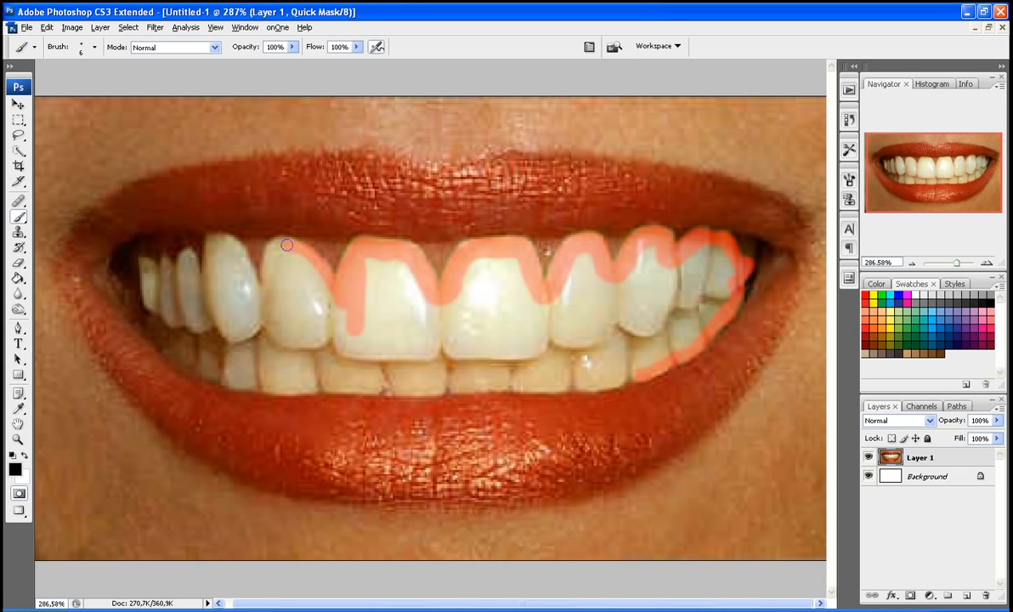
mouse_move(278, 244)
left_mouse_down()
mouse_move(263, 293)
mouse_move(234, 246)
left_mouse_up()
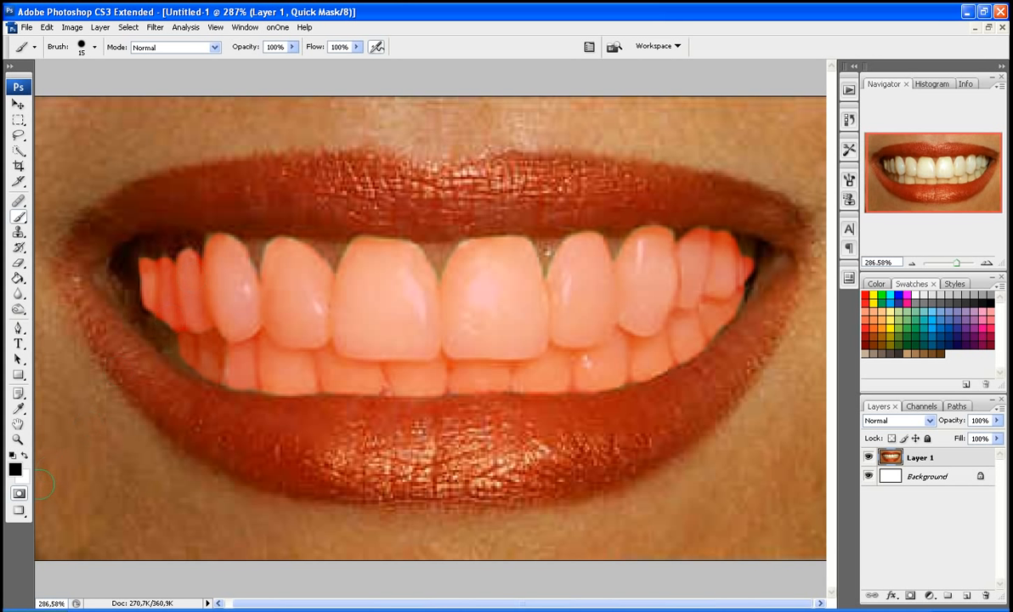
Convert the quick mask to a selection and invert it so only the teeth are selected.
left_click(21, 495)
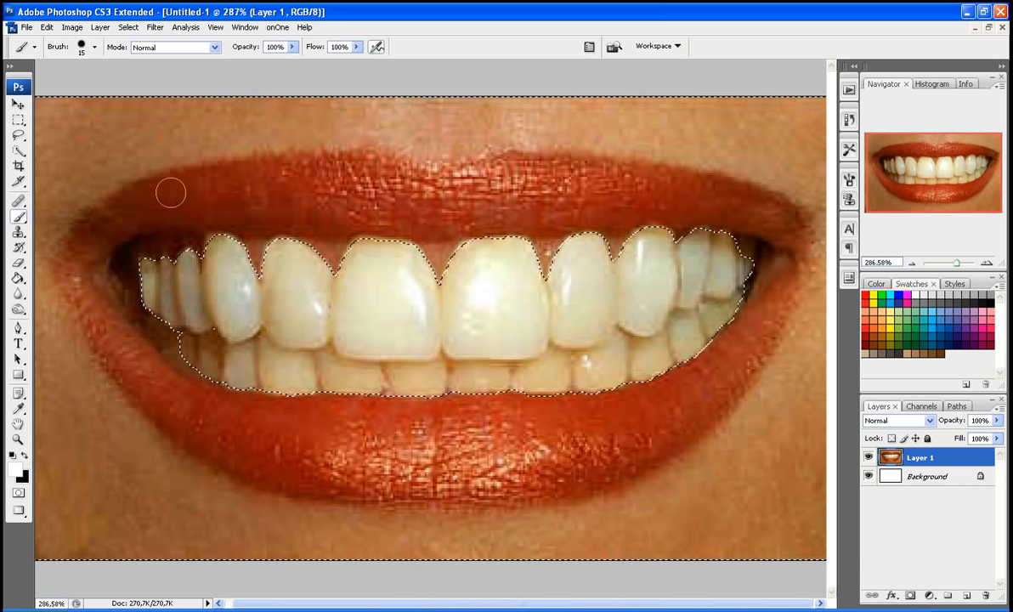
left_click(128, 28)
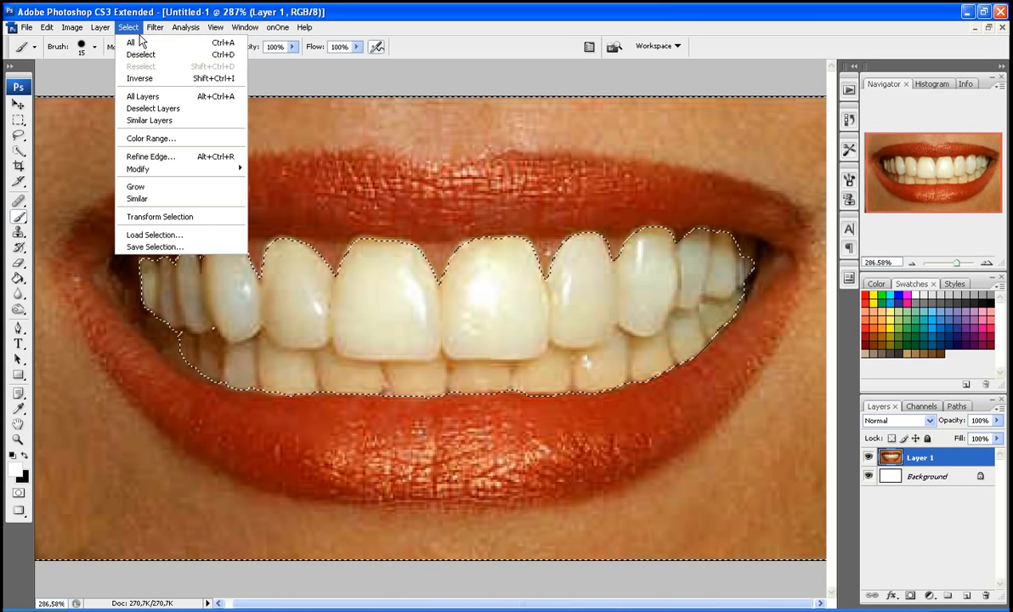
left_click(141, 79)
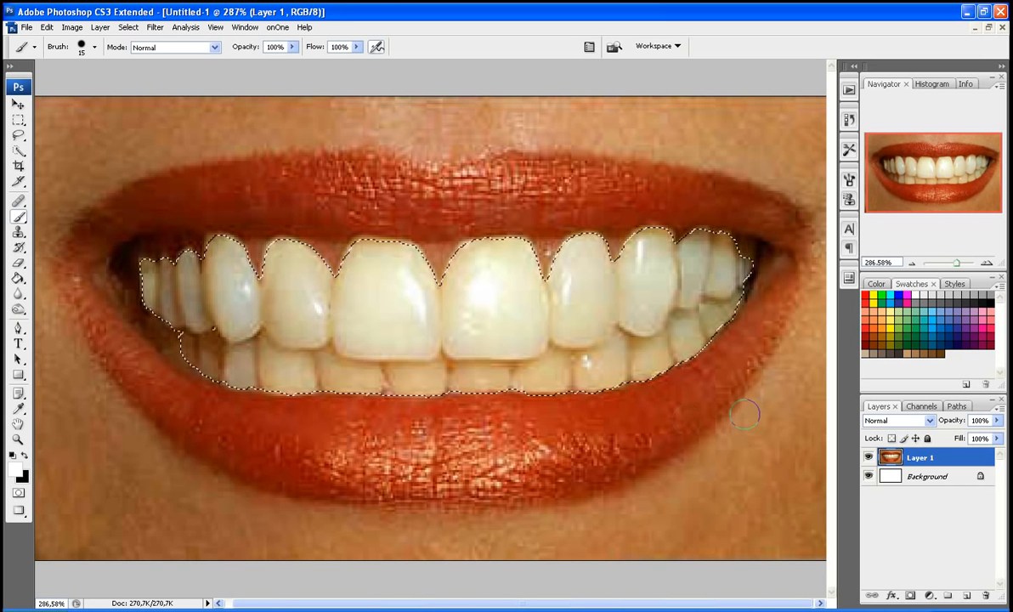
left_click(930, 597)
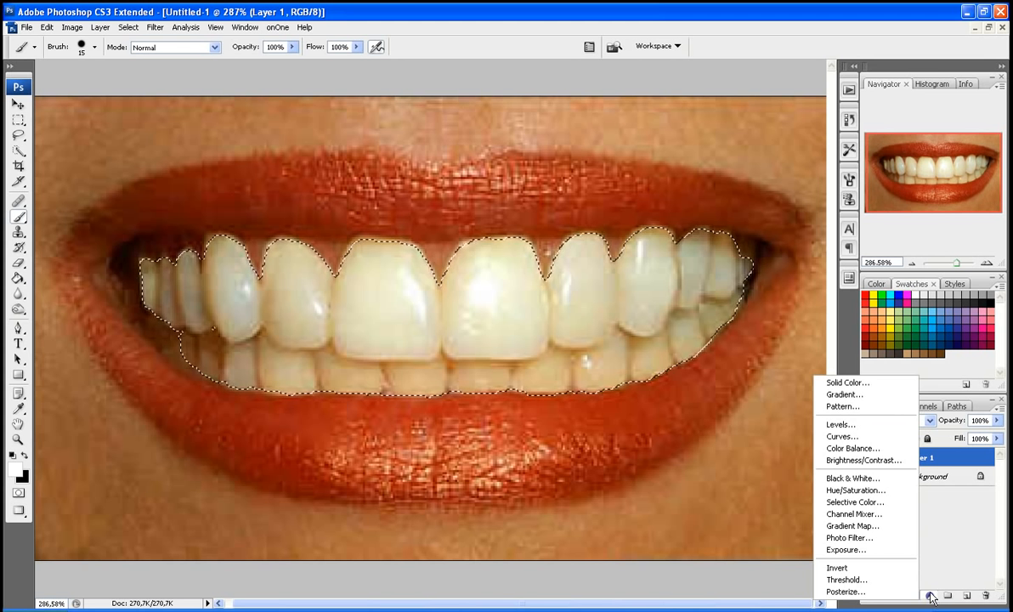
left_click(937, 538)
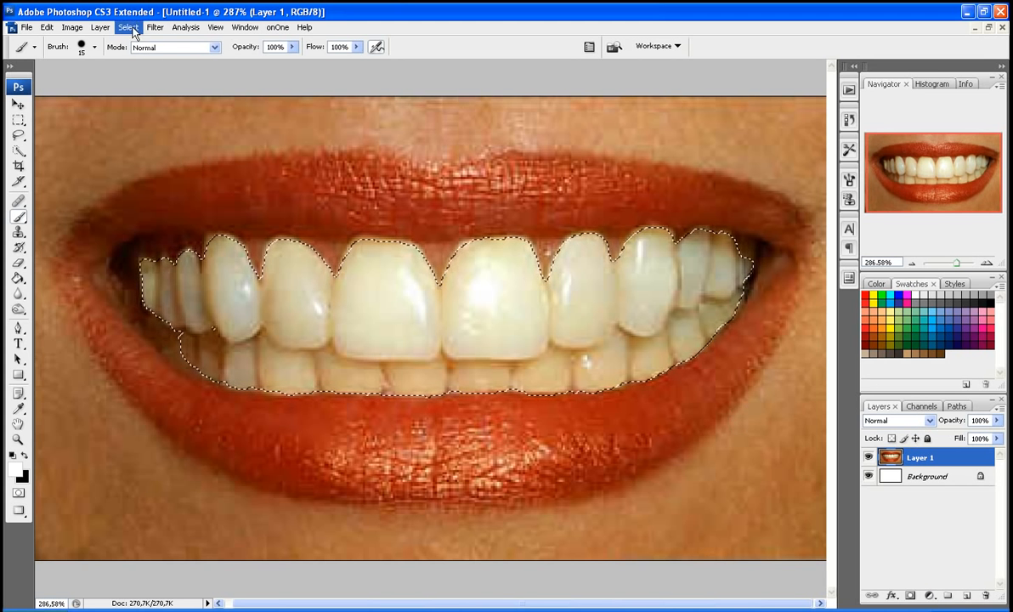
left_click(77, 28)
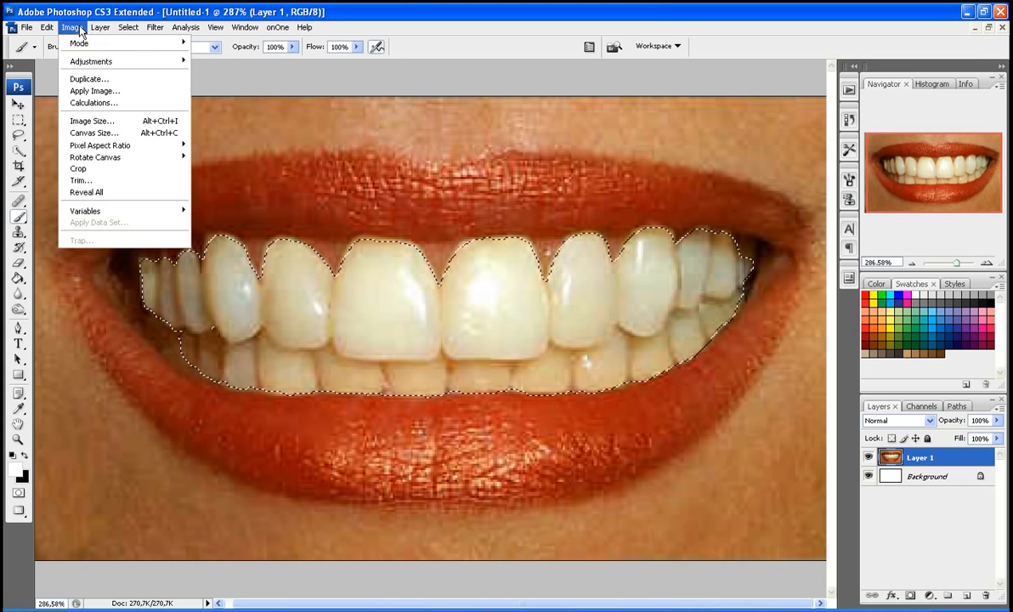
mouse_move(91, 61)
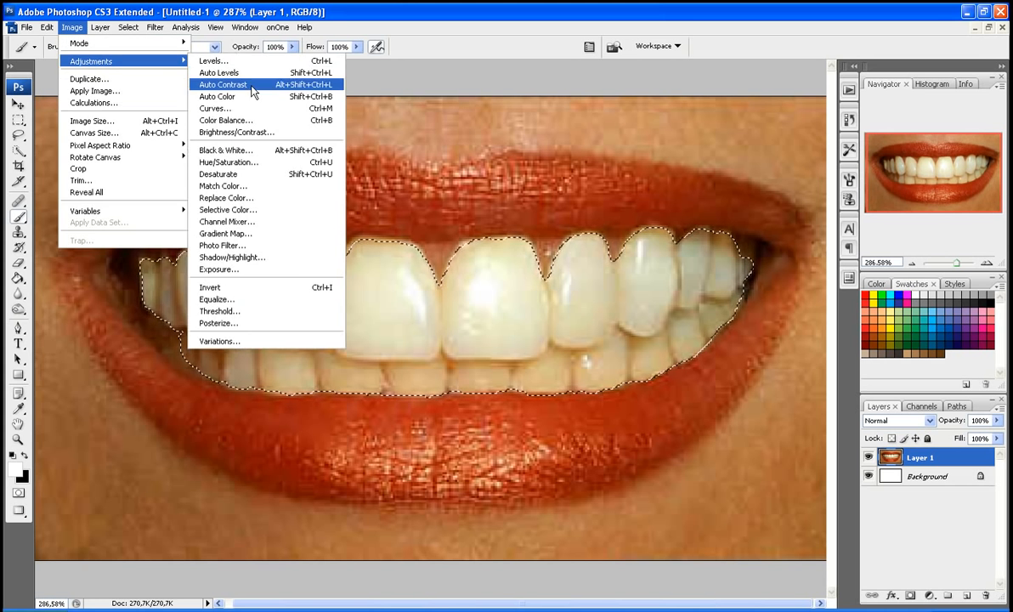
mouse_move(154, 27)
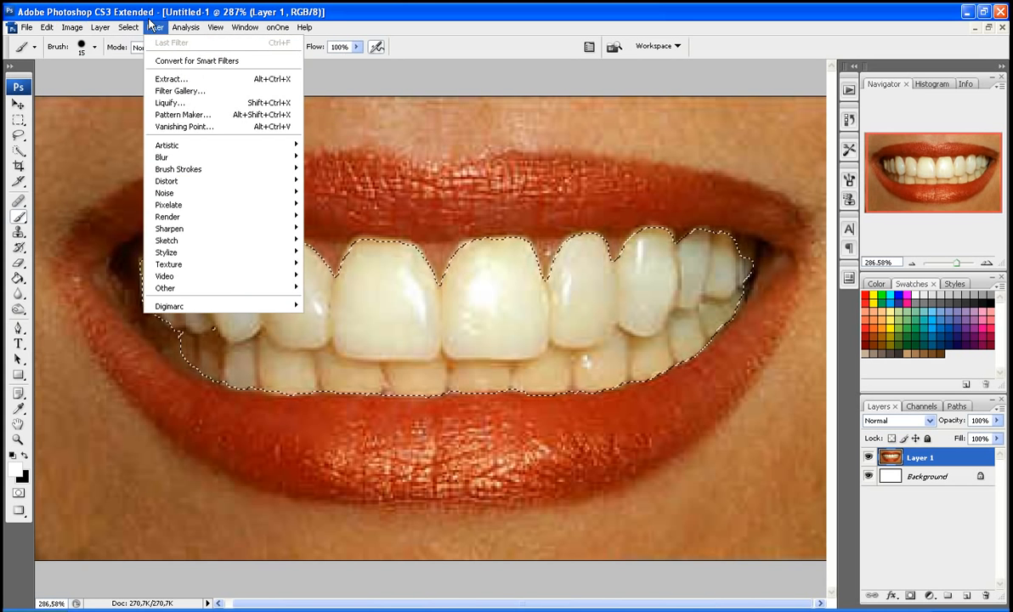
left_click(215, 8)
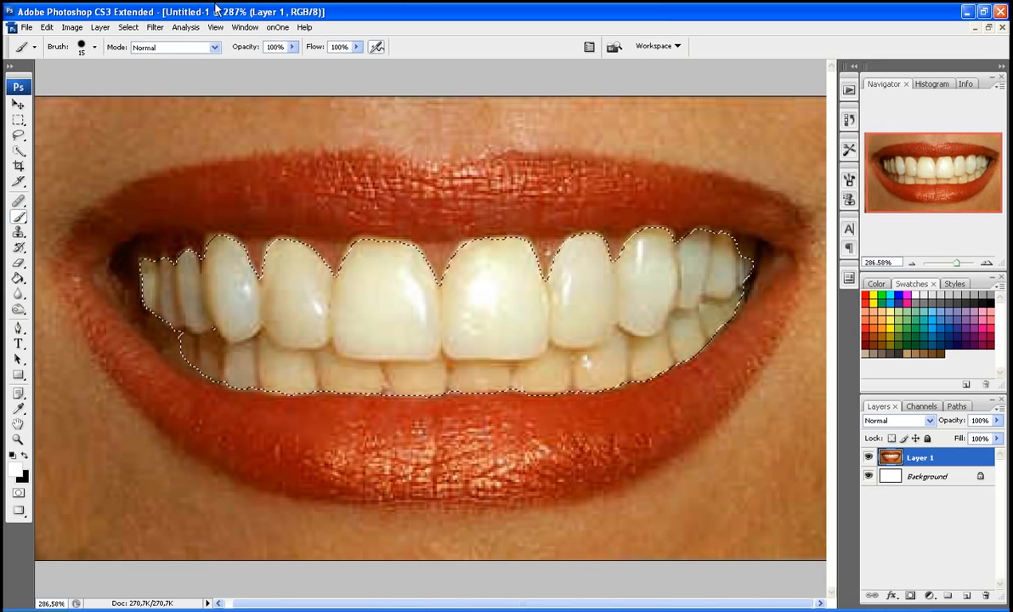
Add a Hue/Saturation adjustment layer for the selected teeth and set the Yellows saturation to -88.
left_click(930, 596)
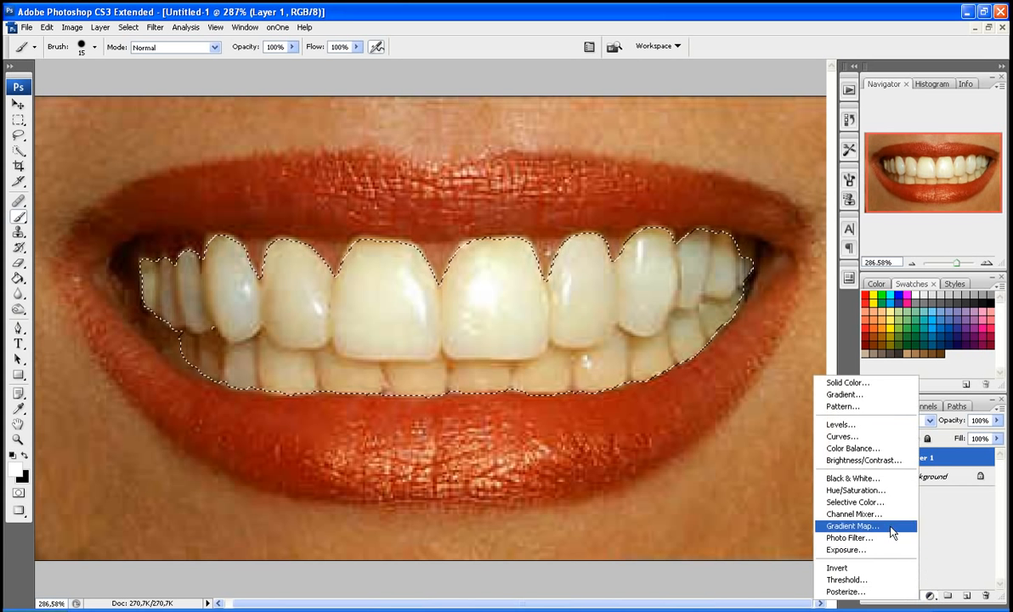
left_click(892, 497)
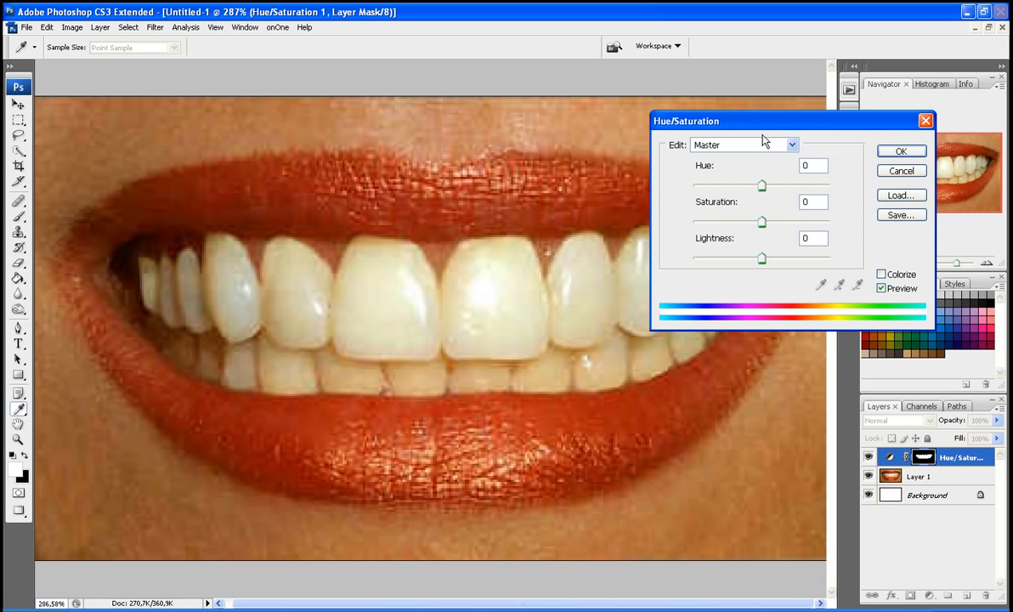
left_click(752, 144)
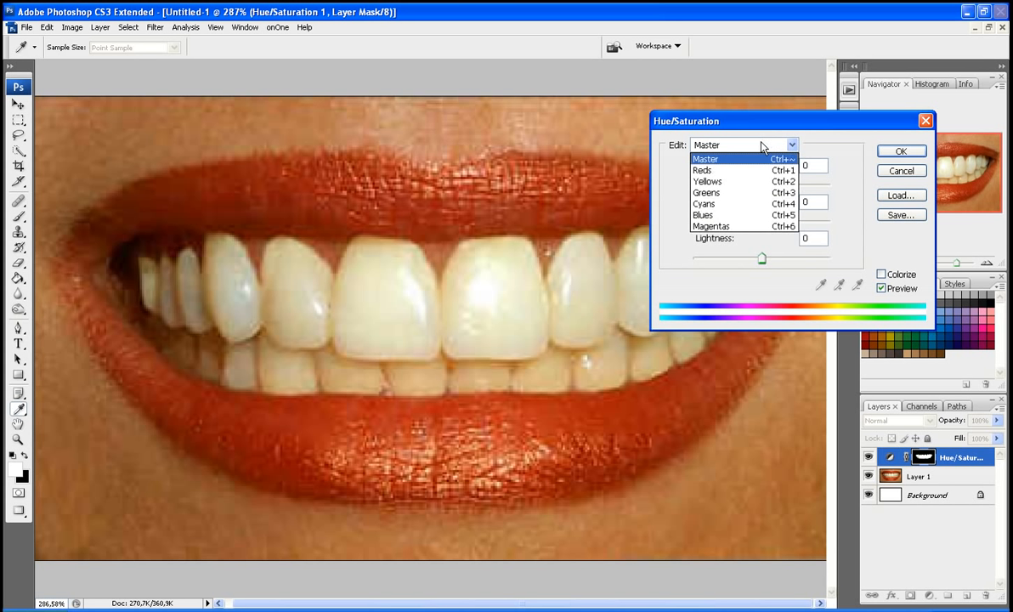
left_click(747, 183)
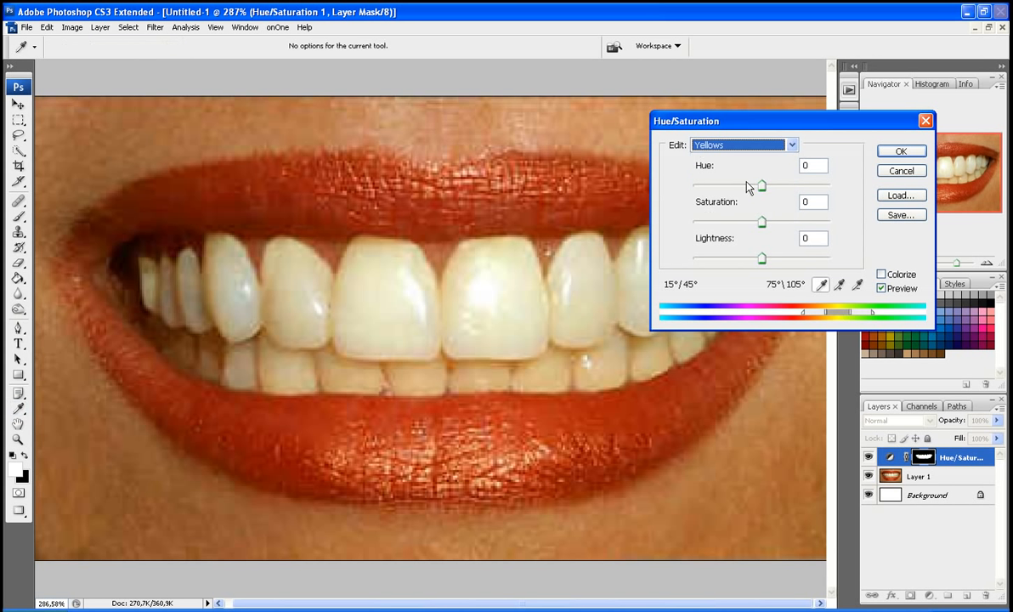
left_click_drag(761, 222, 690, 226)
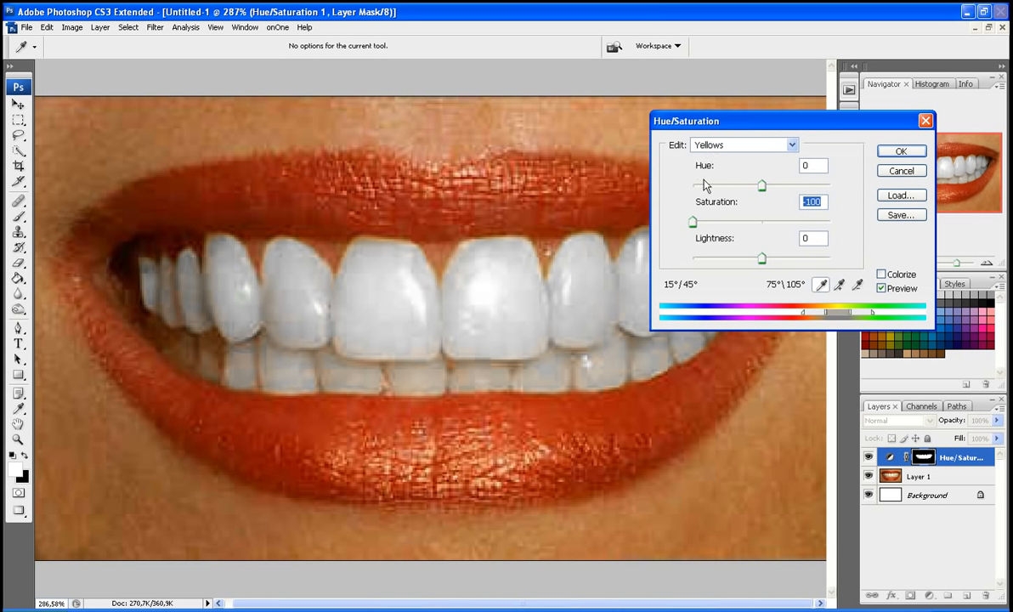
left_click_drag(736, 128, 616, 220)
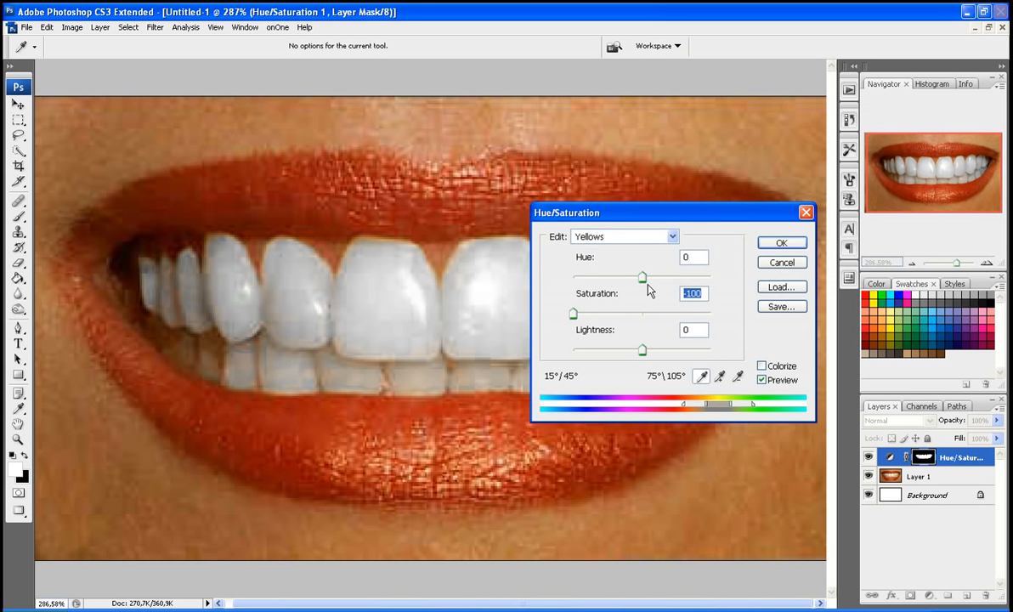
left_click_drag(572, 313, 579, 315)
Raise the Master lightness of the teeth's Hue/Saturation adjustment to +17.
left_click(646, 236)
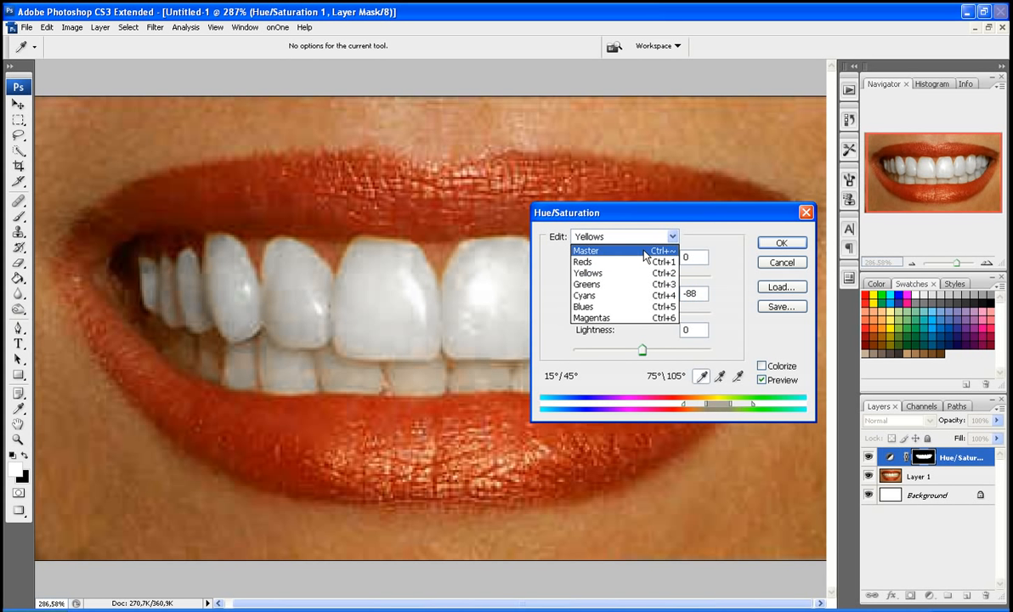
left_click(639, 255)
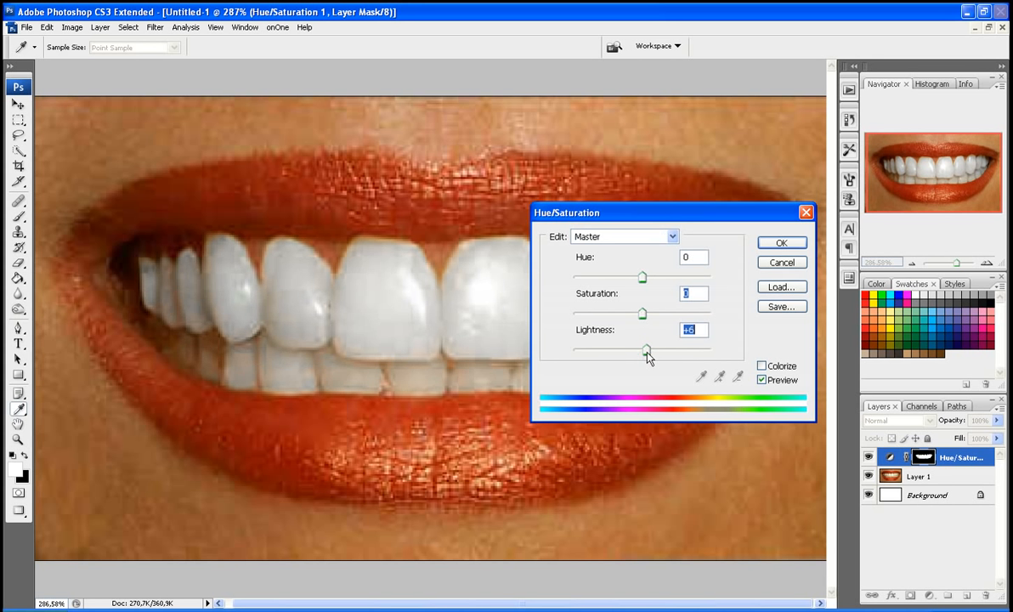
mouse_move(642, 350)
left_mouse_down()
mouse_move(681, 357)
mouse_move(655, 356)
left_mouse_up()
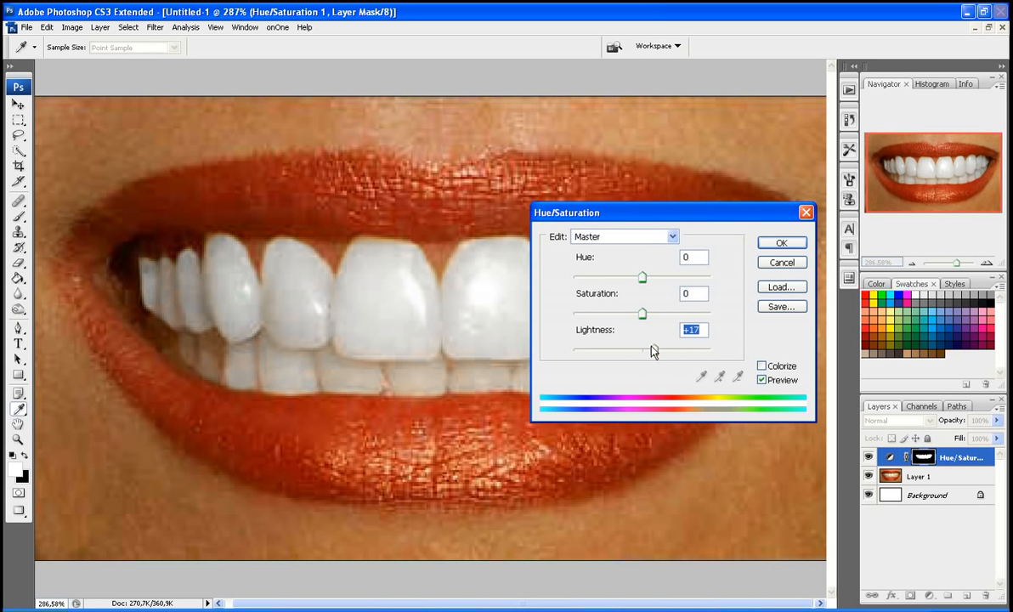
Set the Yellows saturation to -84 and apply the Hue/Saturation adjustment.
left_click(629, 237)
left_click(630, 283)
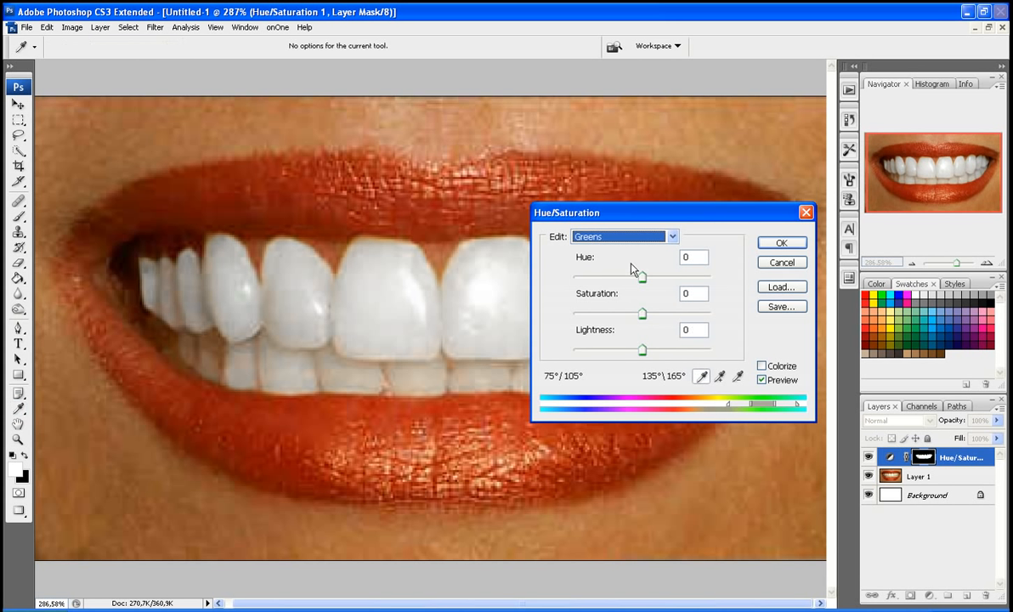
left_click(645, 237)
left_click(587, 273)
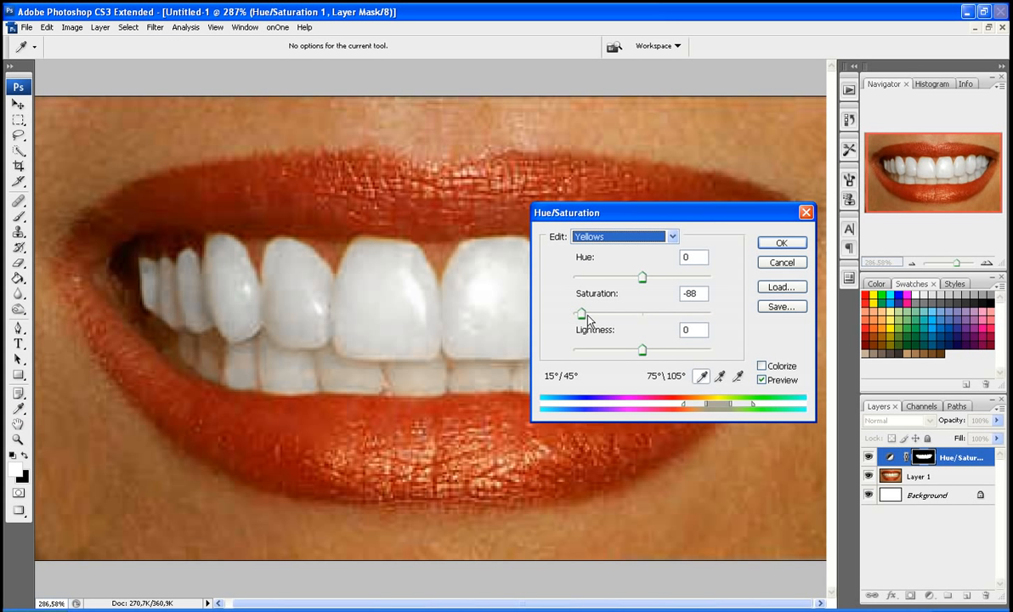
left_click_drag(581, 313, 584, 316)
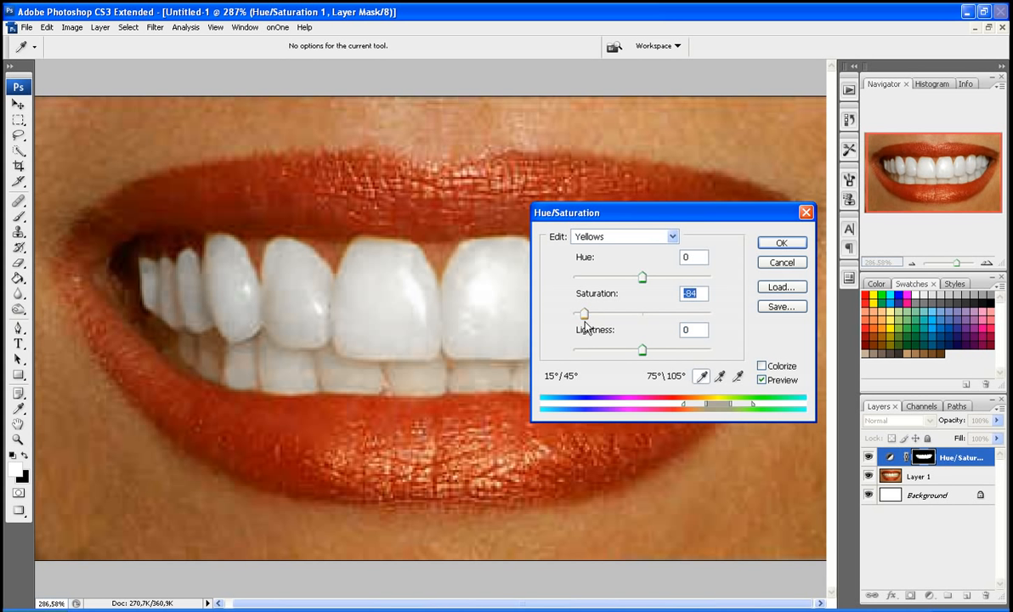
left_click(781, 243)
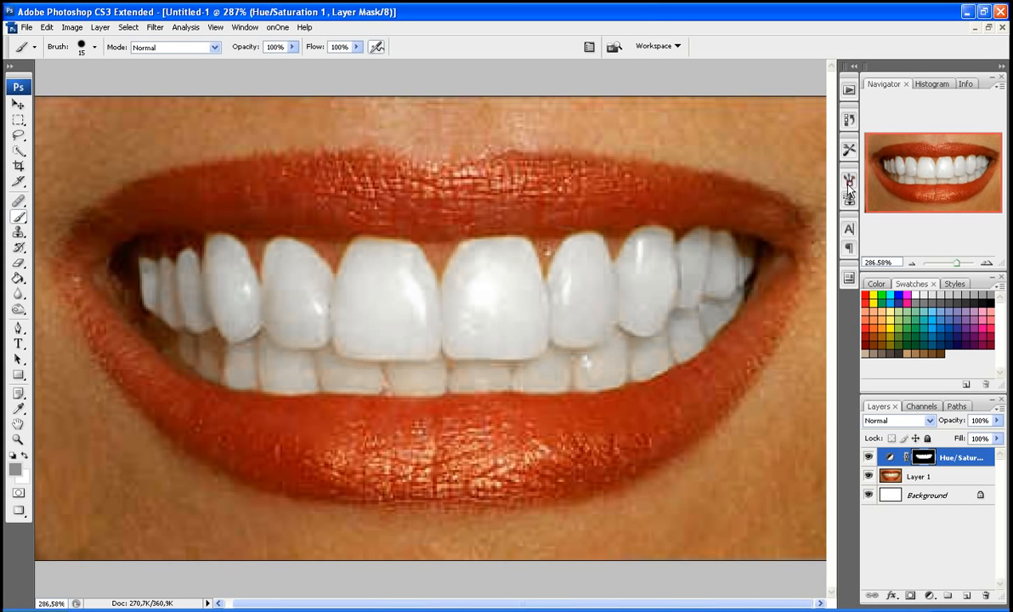
Show the saved actions, collapsing the Default Actions and Image Effects sets and expanding the My actions set.
left_click(849, 90)
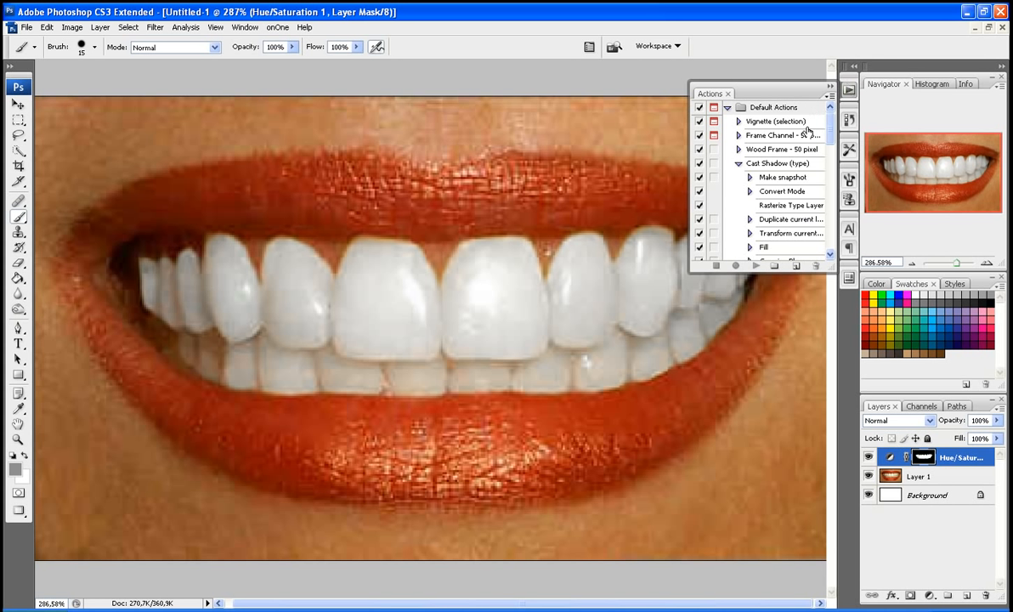
left_click(727, 108)
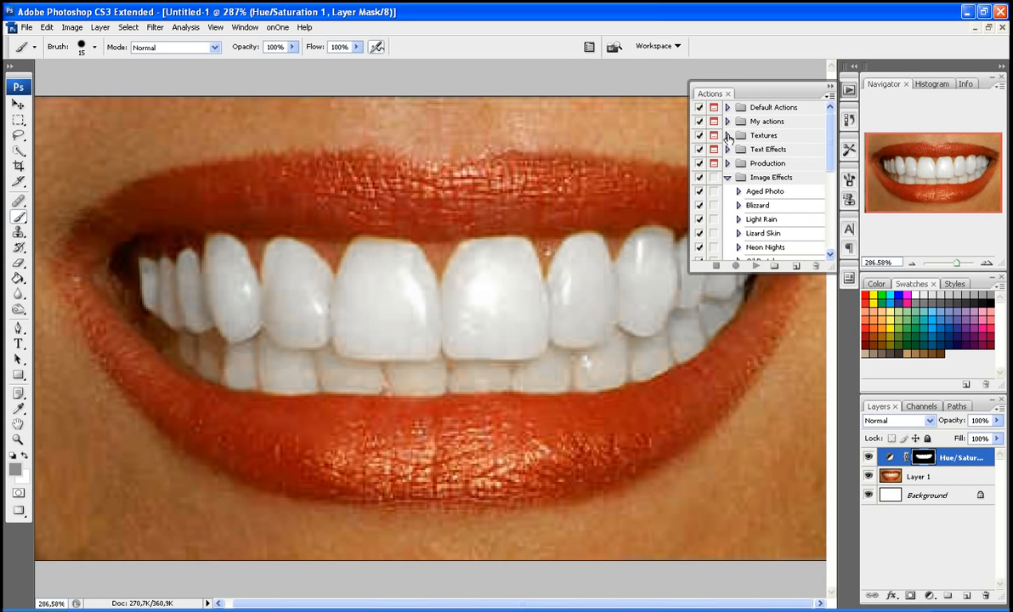
left_click(726, 177)
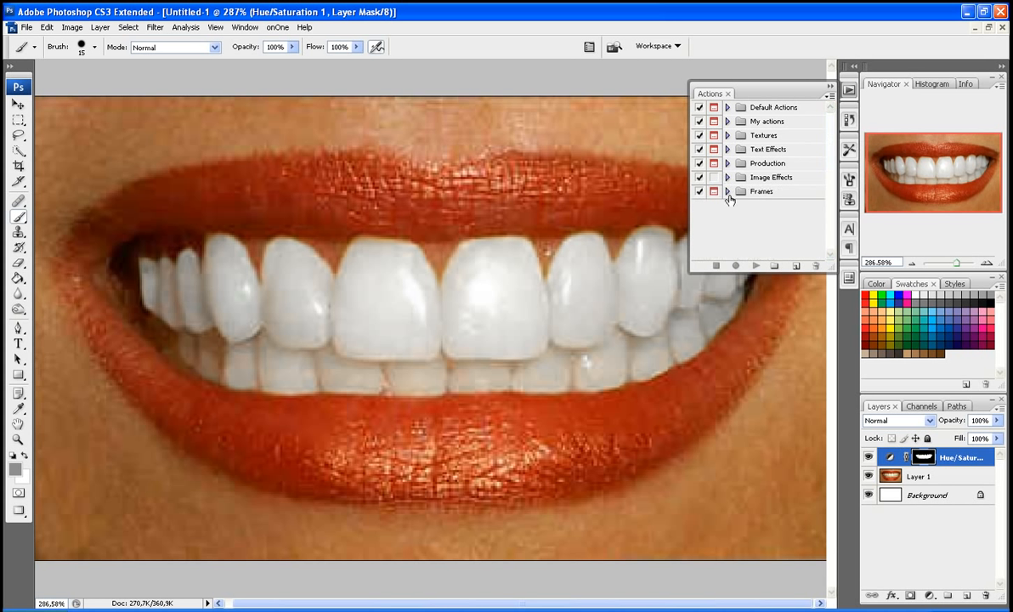
left_click(727, 122)
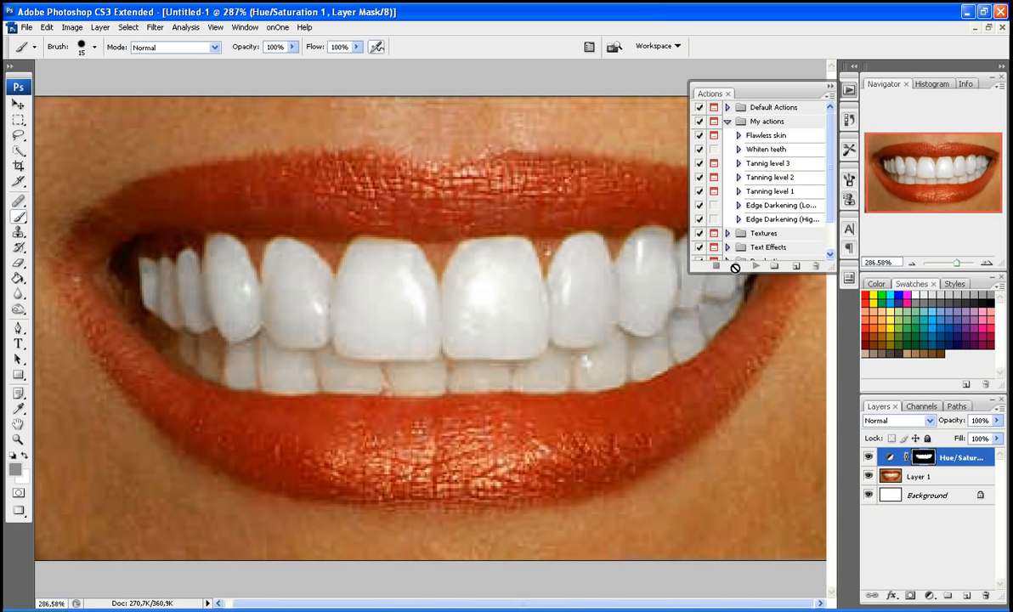
Collapse the My actions set and hide the list of saved actions.
left_click(726, 122)
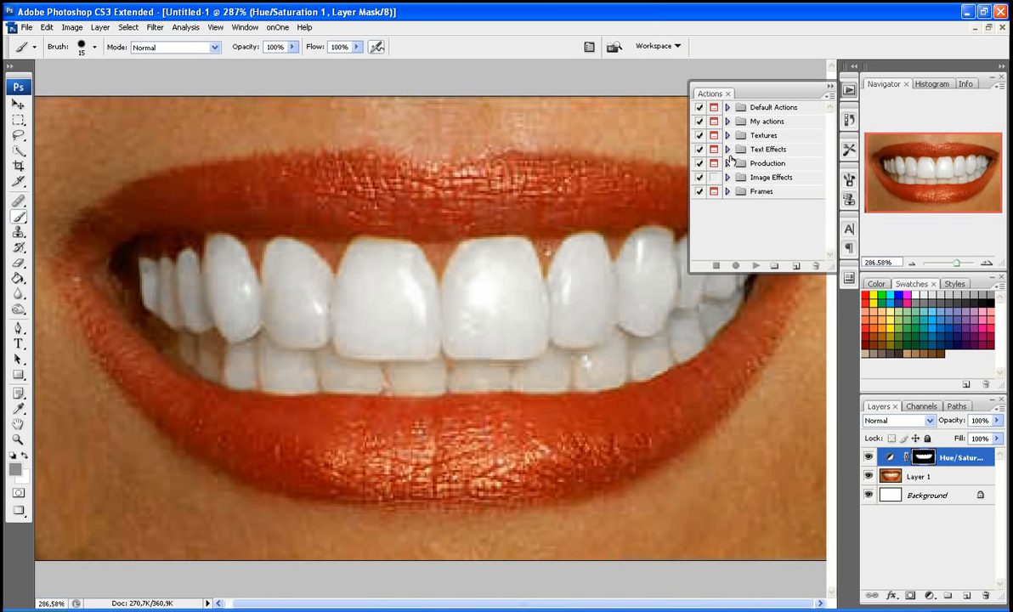
left_click(827, 87)
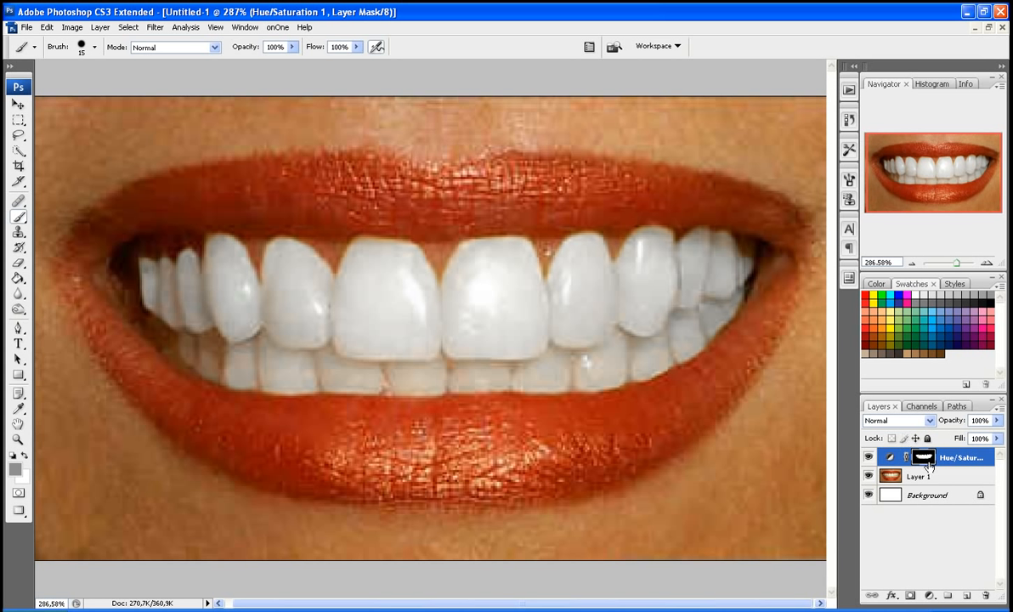
Compare the teeth with and without the Hue/Saturation adjustment, and delete that adjustment layer.
double_click(960, 459)
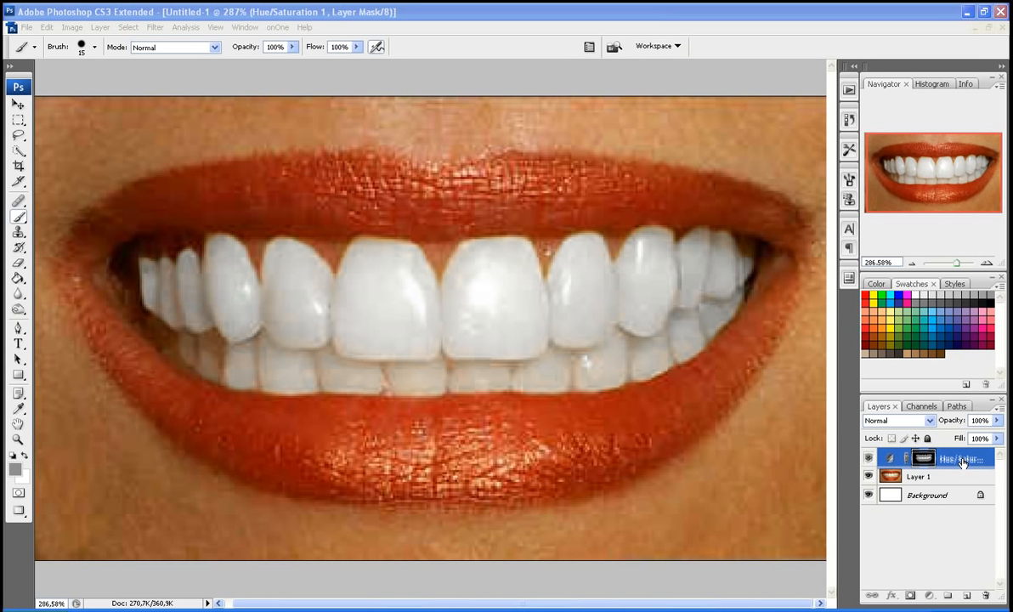
left_click(868, 459)
left_click(868, 459)
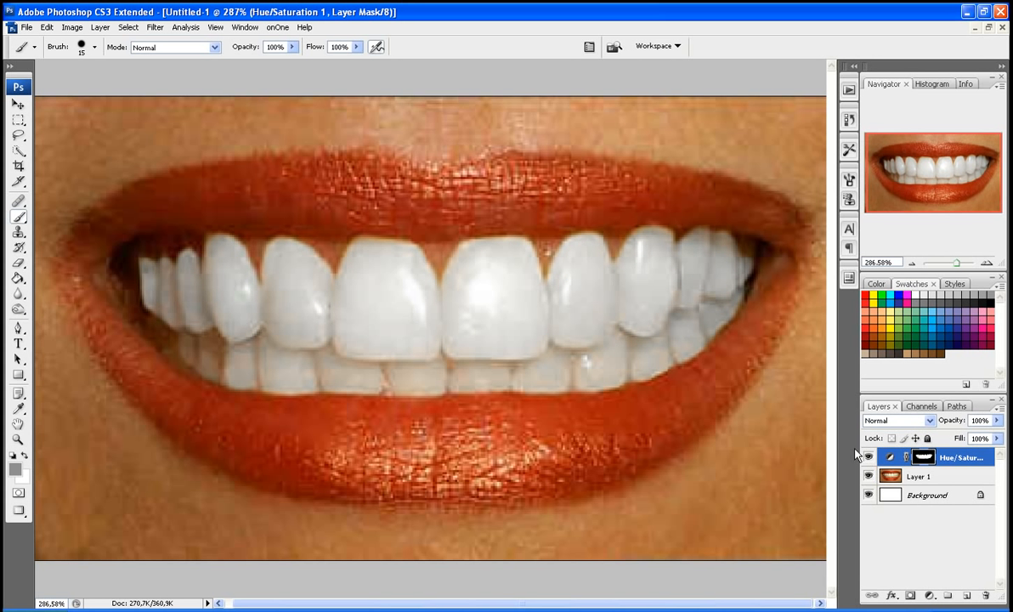
left_click_drag(906, 457, 984, 596)
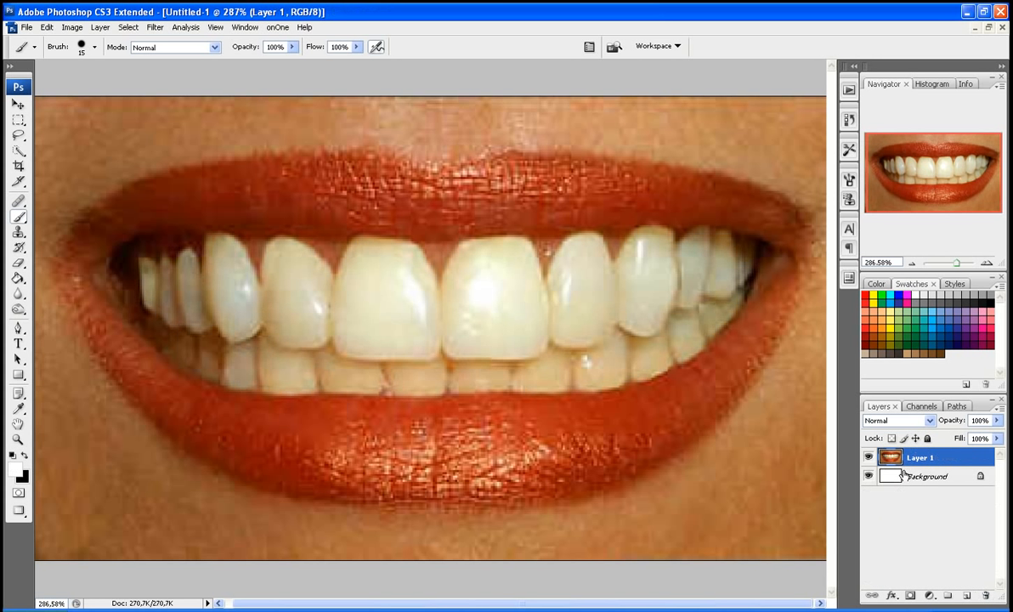
Delete the Hue/Saturation 1 Layer state from the history to return to the inverted teeth selection.
left_click(850, 121)
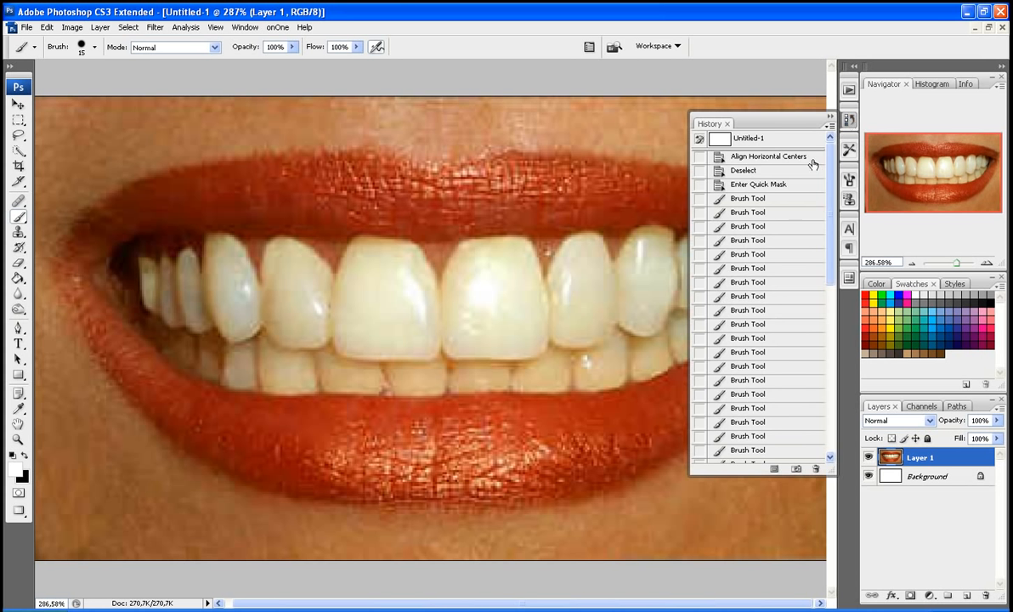
scroll(818, 292, "down", 5)
scroll(818, 291, "down", 3)
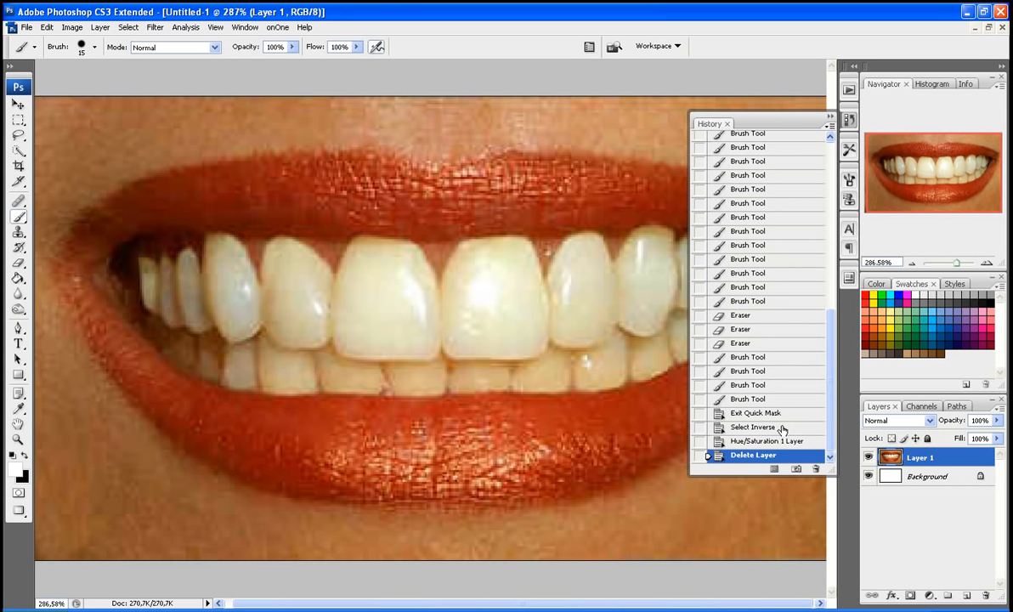
left_click(782, 427)
left_click(765, 441)
left_click(813, 468)
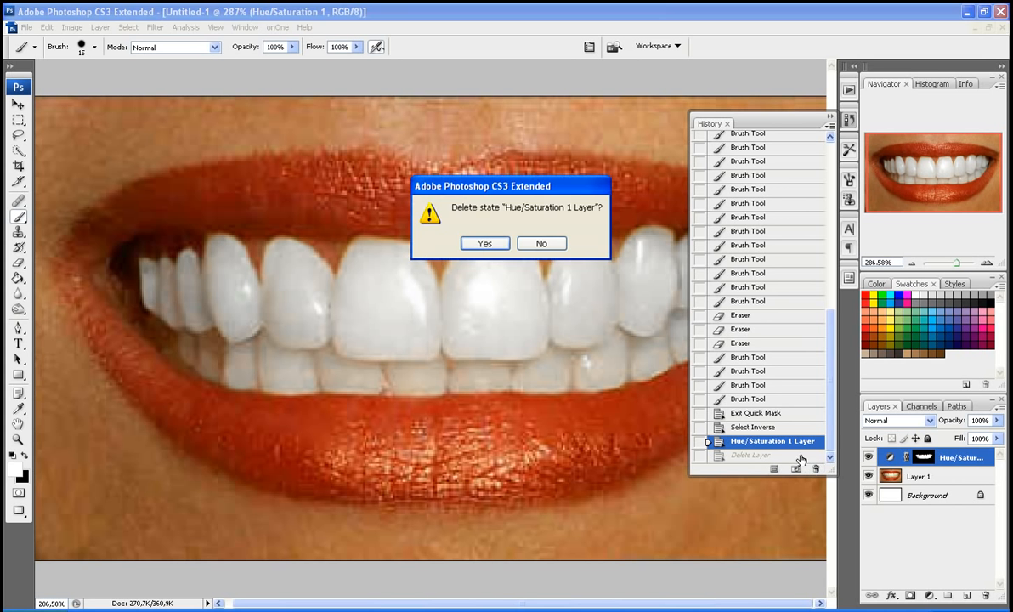
left_click(483, 243)
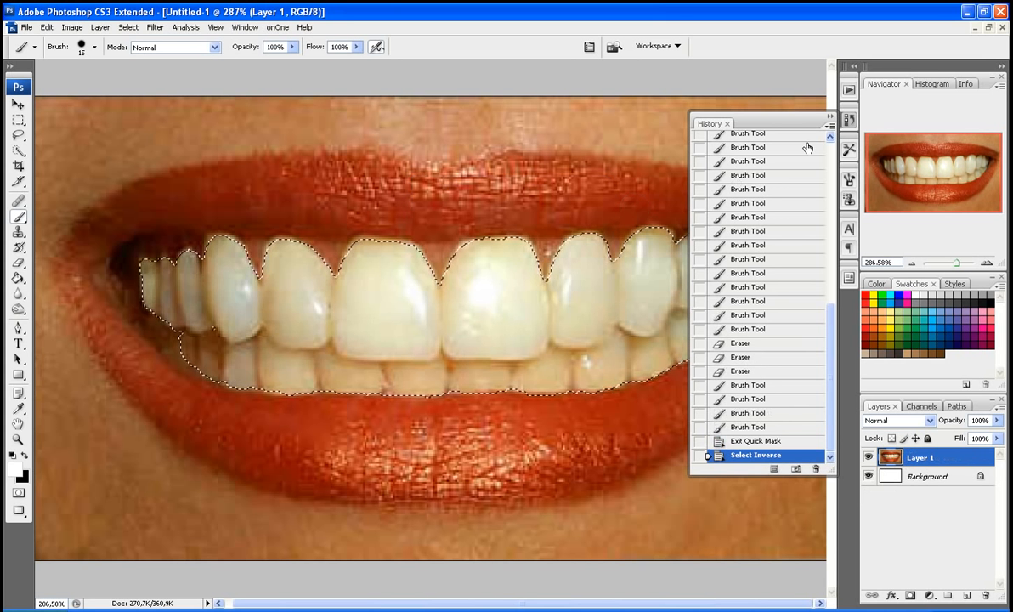
Run the saved Whiten teeth action from the My actions set on the selected teeth.
left_click(848, 119)
left_click(849, 89)
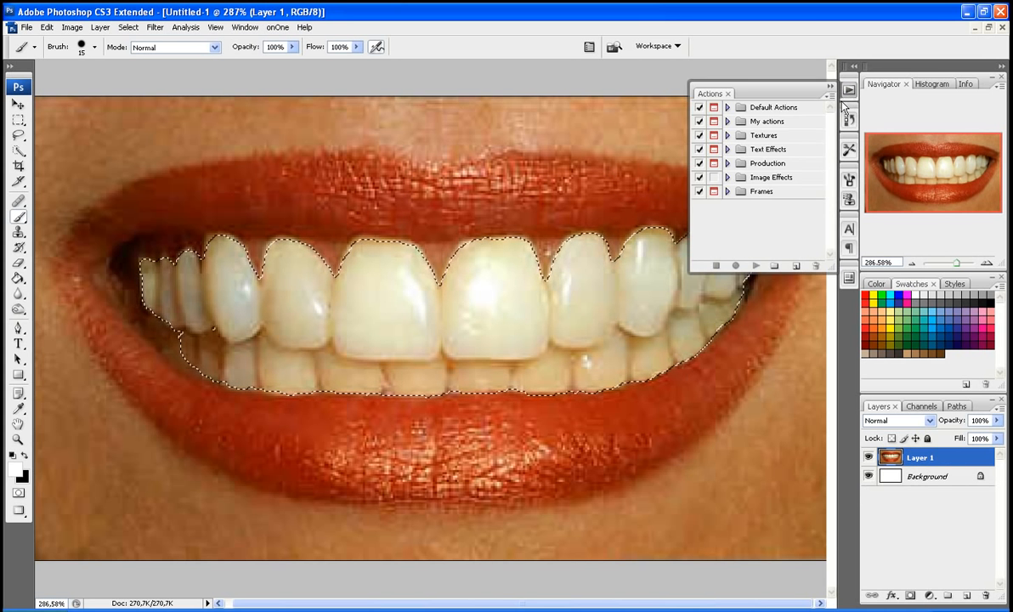
left_click(726, 120)
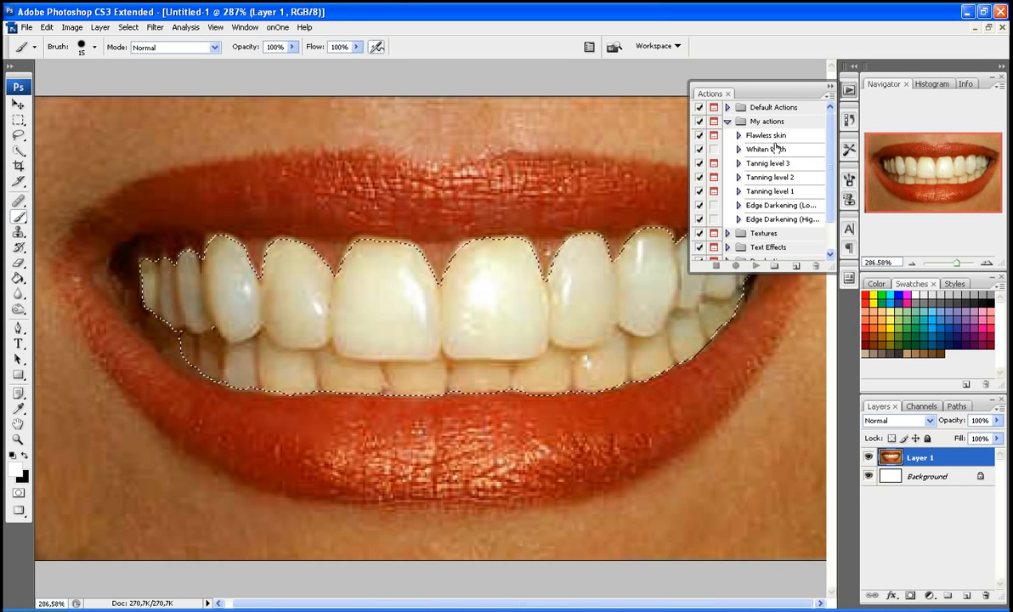
left_click(776, 149)
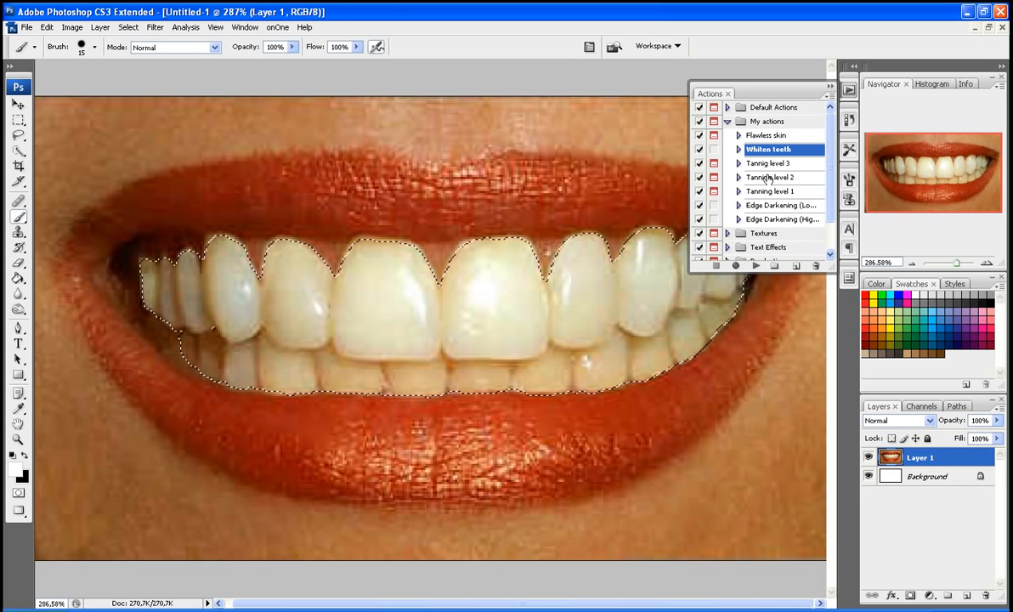
left_click(755, 266)
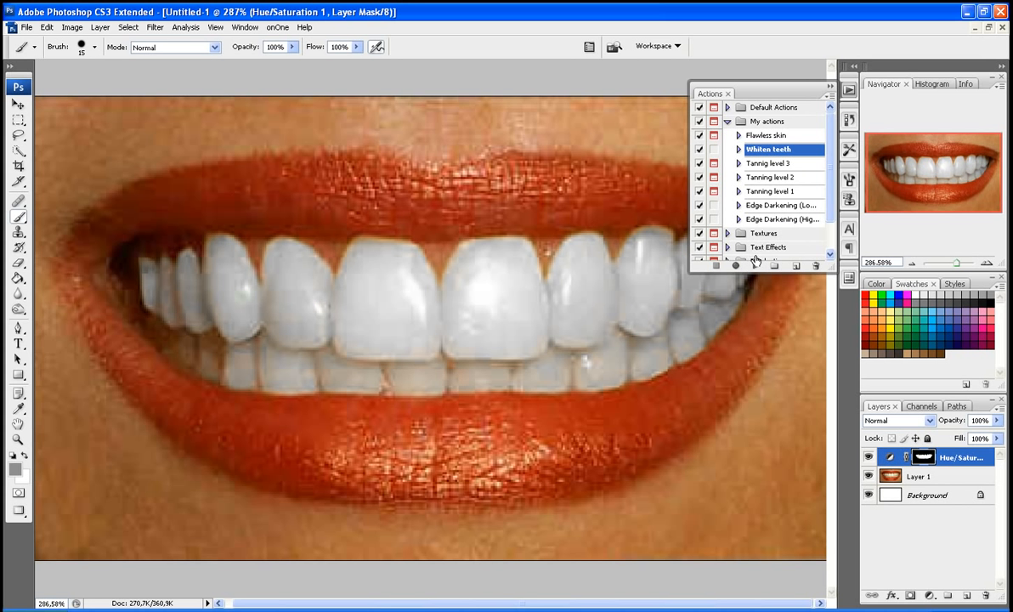
left_click(829, 89)
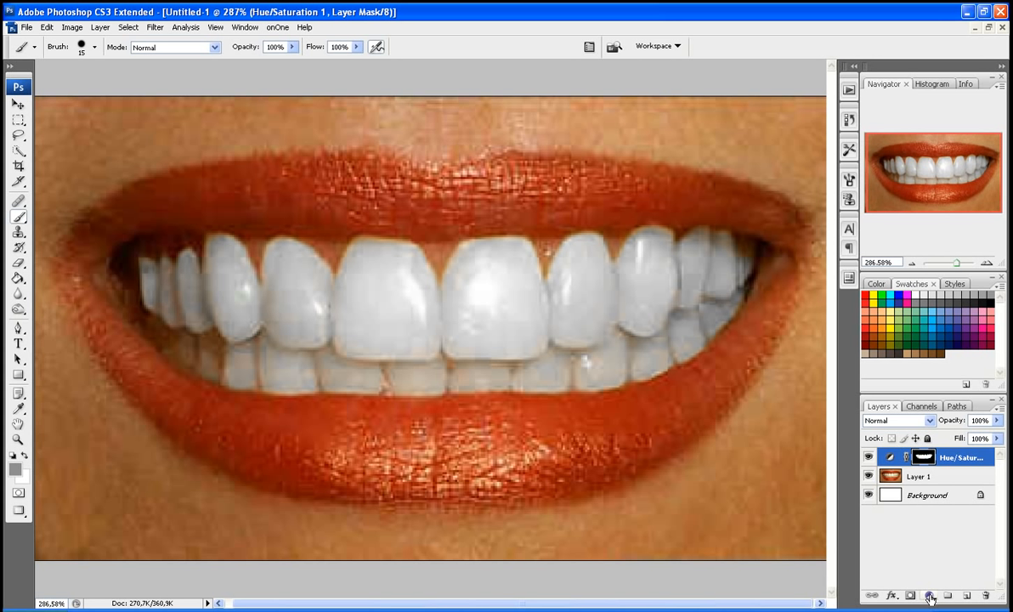
double_click(960, 457)
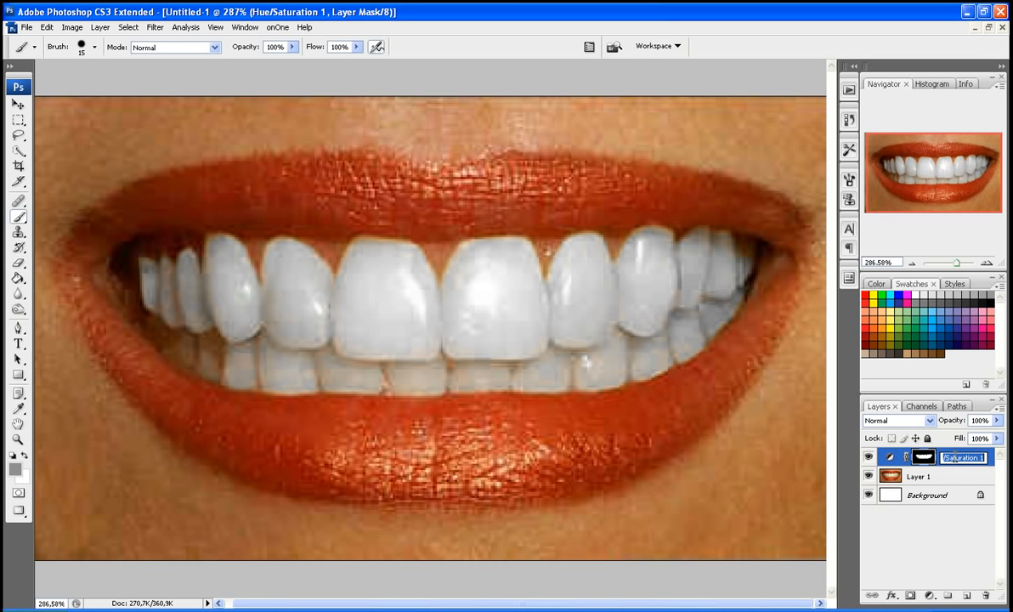
double_click(939, 461)
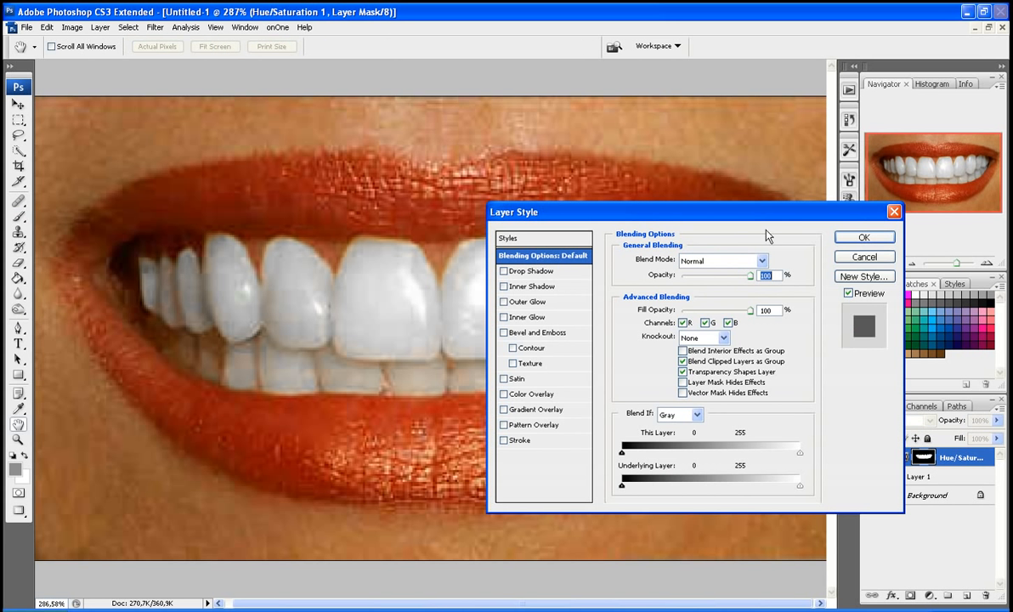
left_click(863, 256)
key("b")
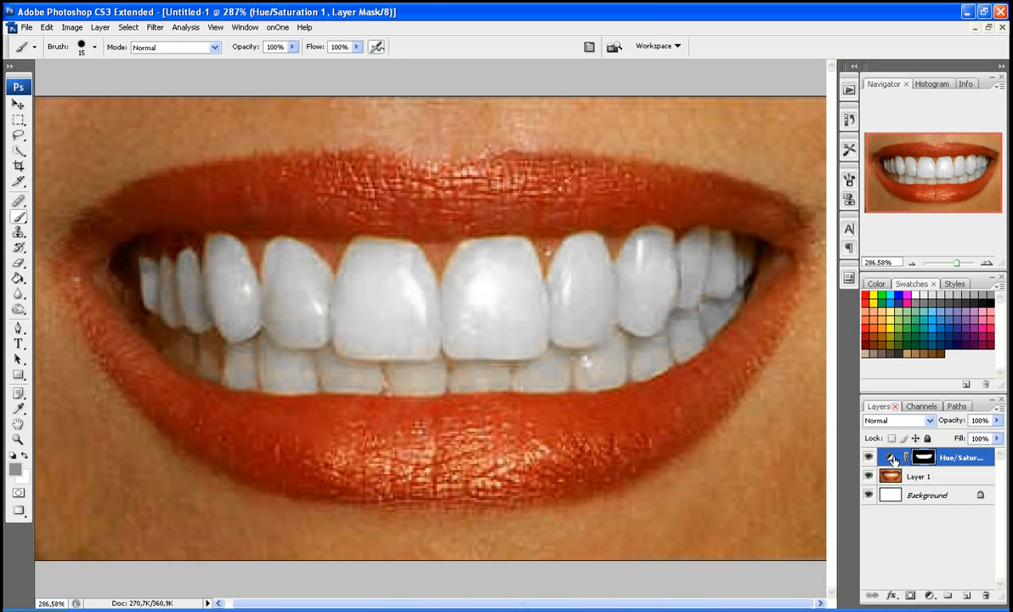
Try a Master lightness of +9 and a Yellows saturation of -84 in the teeth's Hue/Saturation adjustment.
double_click(892, 459)
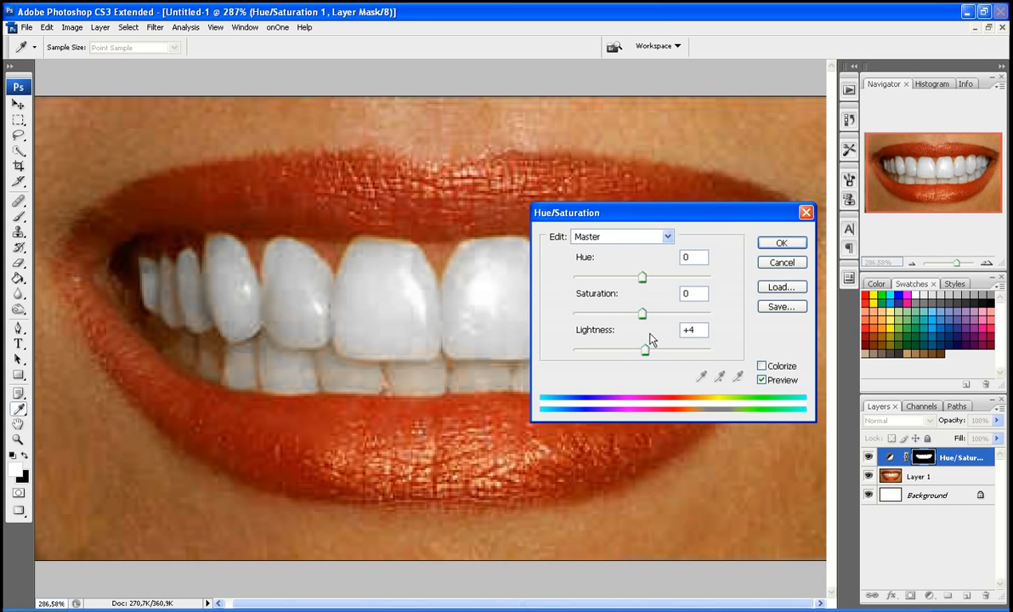
mouse_move(645, 355)
left_mouse_down()
mouse_move(605, 351)
mouse_move(660, 354)
mouse_move(648, 353)
left_mouse_up()
left_click(646, 239)
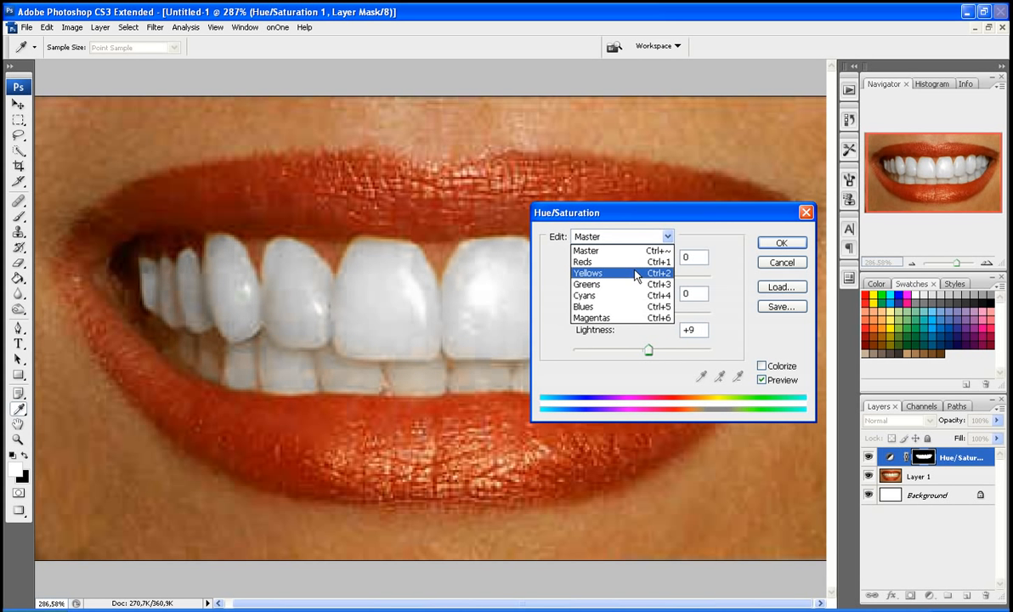
left_click(594, 264)
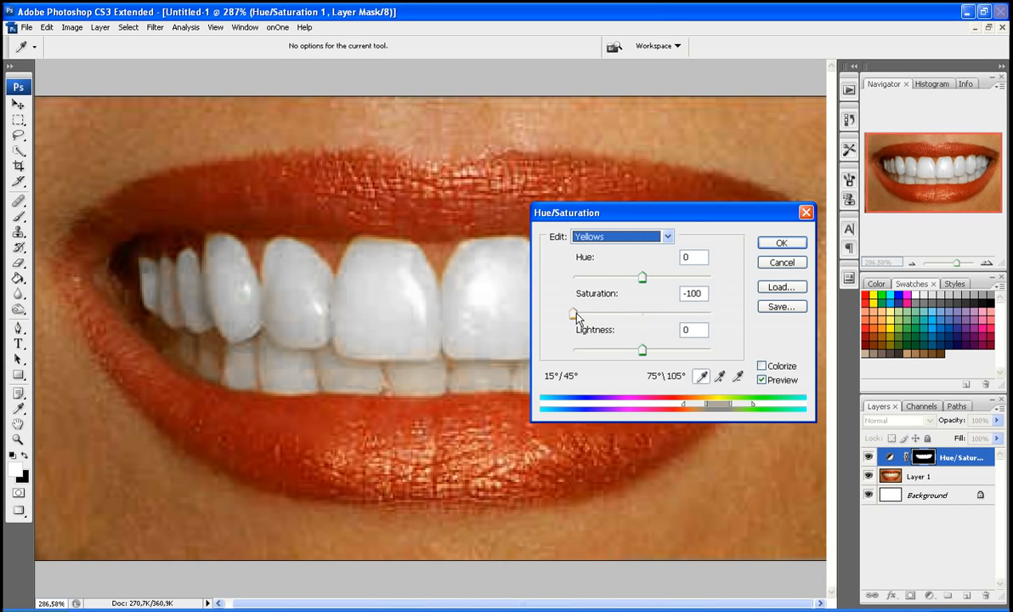
mouse_move(576, 316)
left_mouse_down()
mouse_move(656, 316)
mouse_move(584, 316)
left_mouse_up()
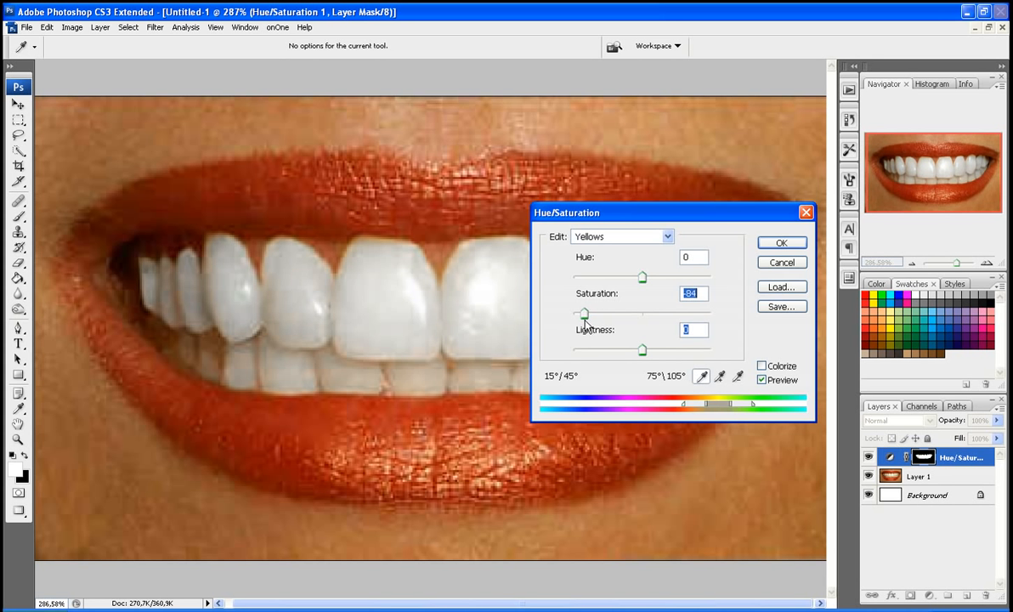
left_click(778, 264)
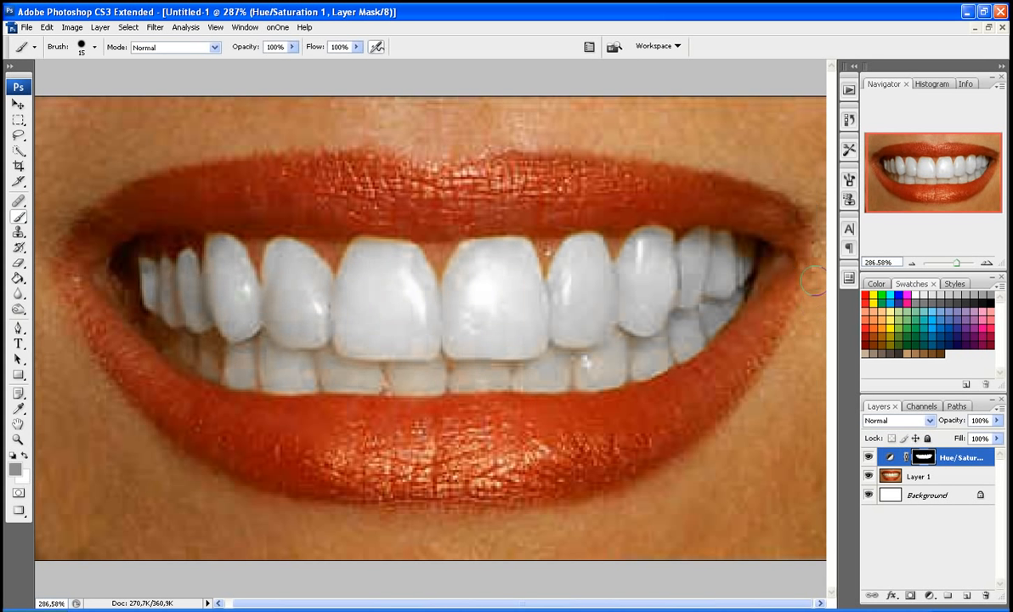